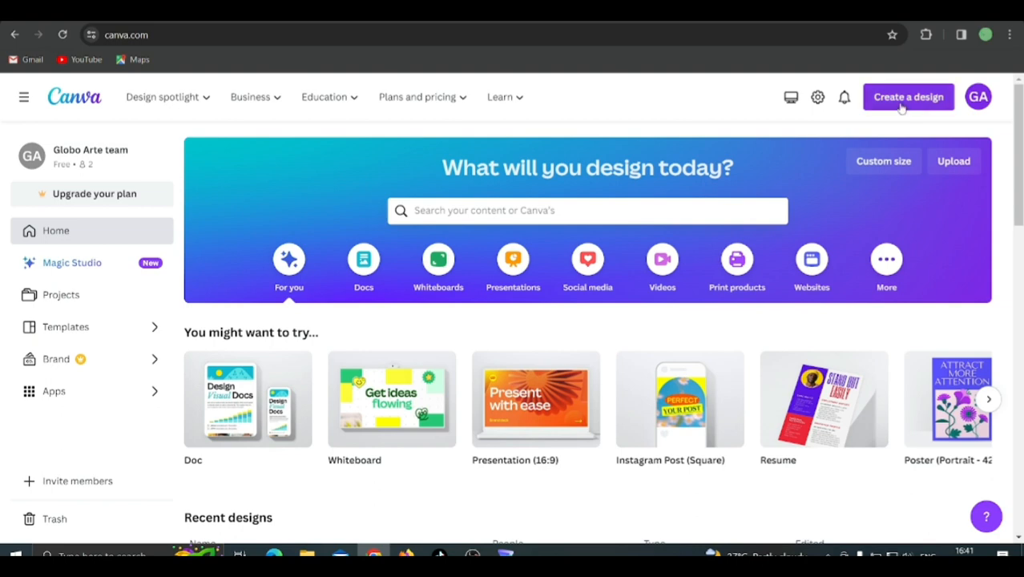
Create a new blank design with a custom size of 3000 × 3000 px.
{"action": "left_click", "coordinate": [902, 99]}
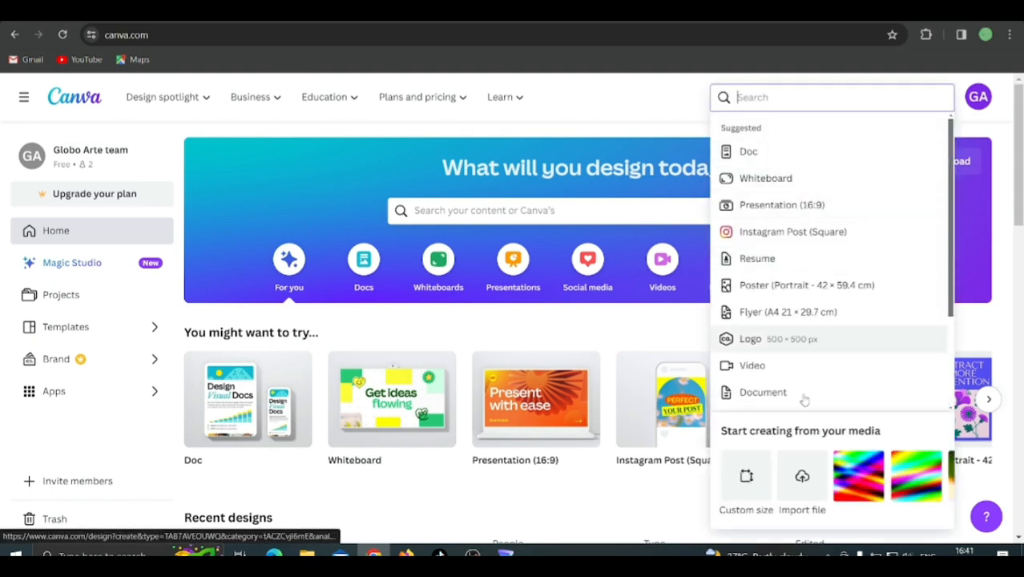
{"action": "left_click", "coordinate": [733, 481]}
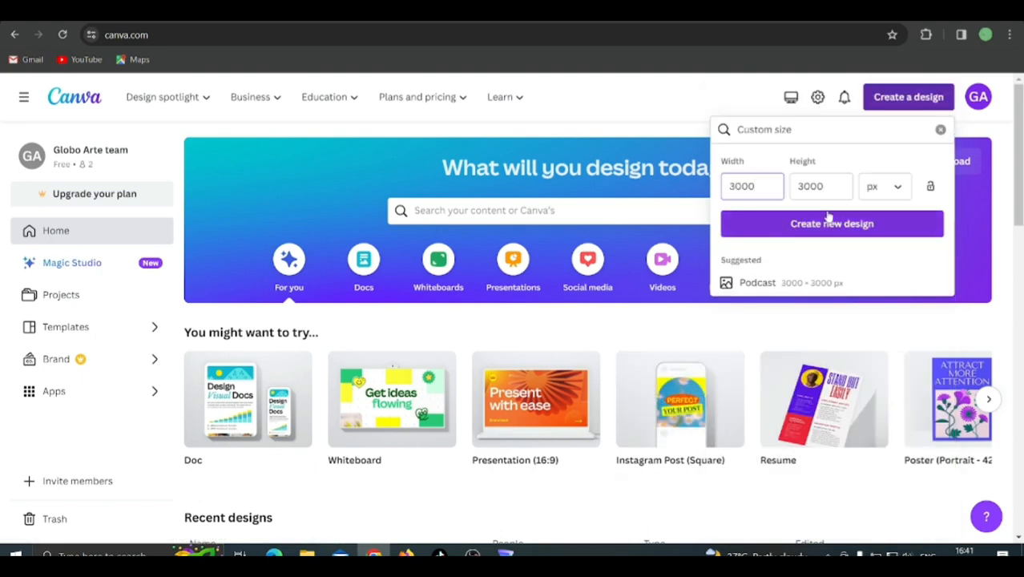
{"action": "left_click", "coordinate": [888, 191]}
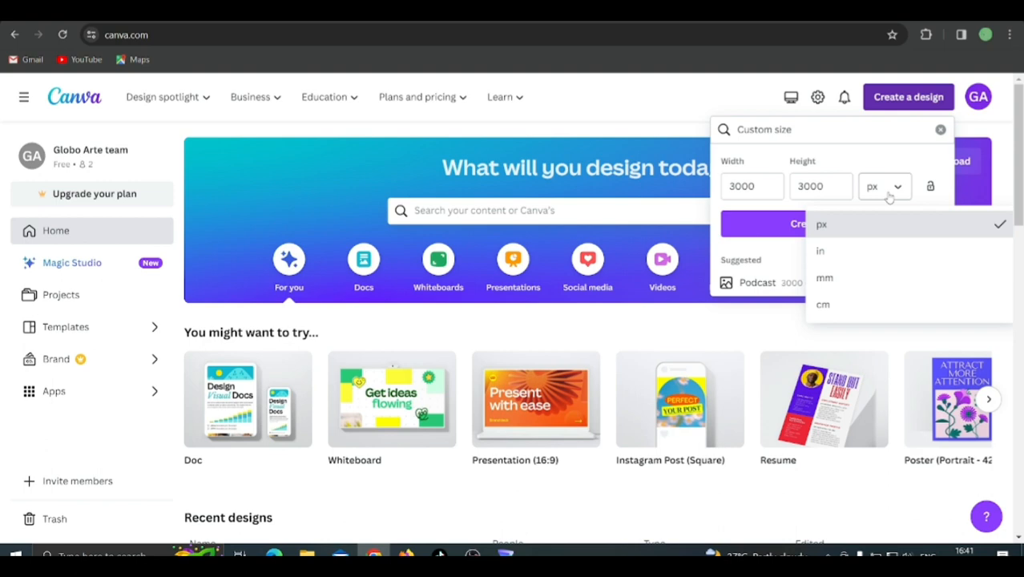
{"action": "left_click", "coordinate": [889, 196]}
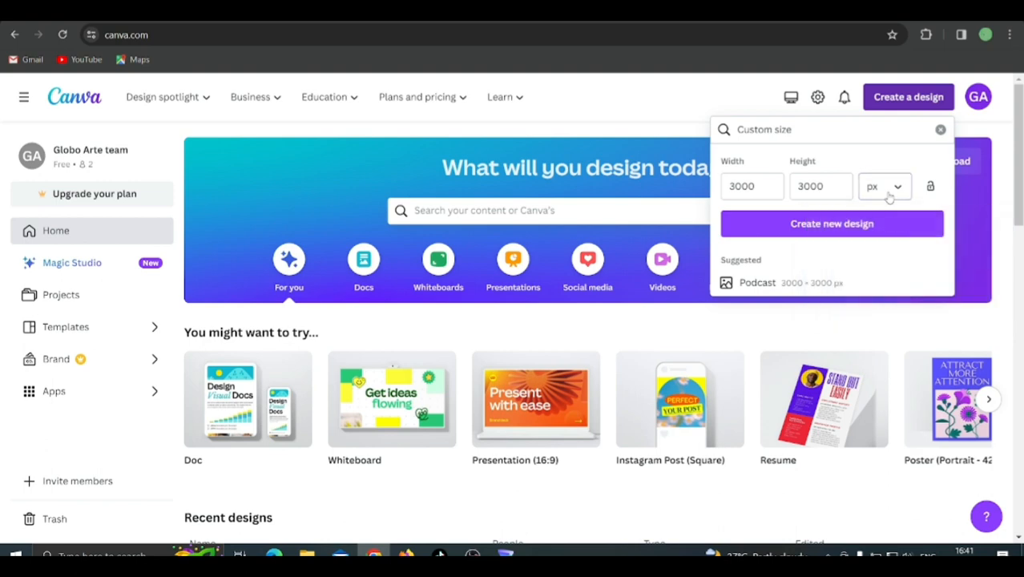
{"action": "left_click", "coordinate": [829, 225]}
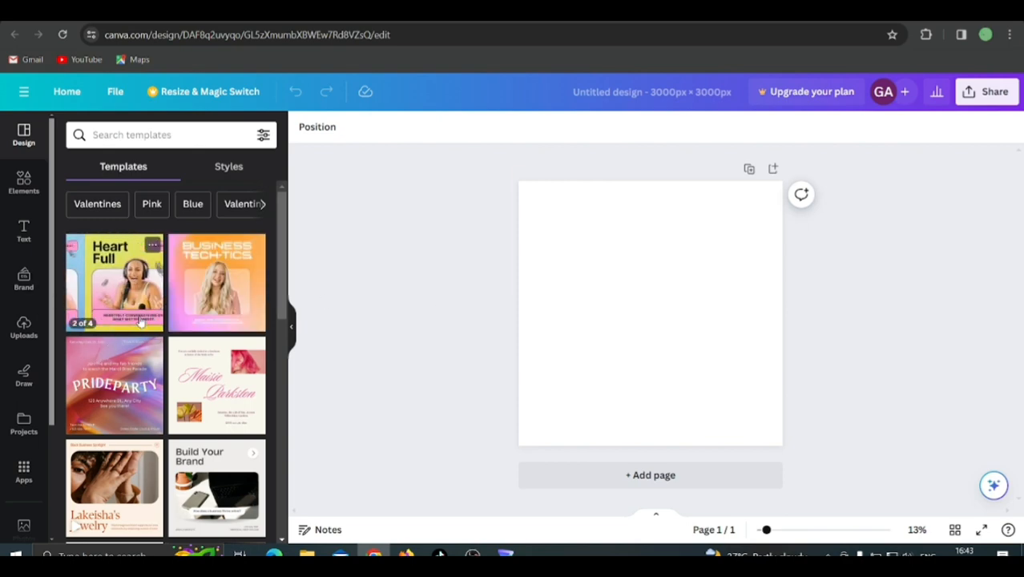
Apply the first page of the orange-pink-purple gradient "Business Tech-tics" podcast cover template to the blank page.
{"action": "left_click", "coordinate": [210, 294]}
{"action": "left_click", "coordinate": [113, 354]}
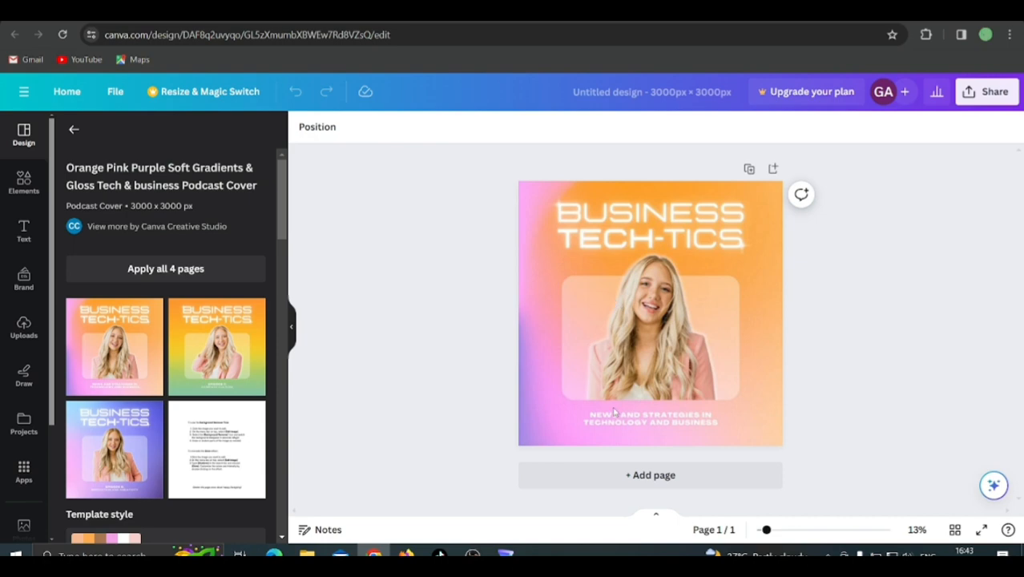
{"action": "left_click", "coordinate": [678, 271]}
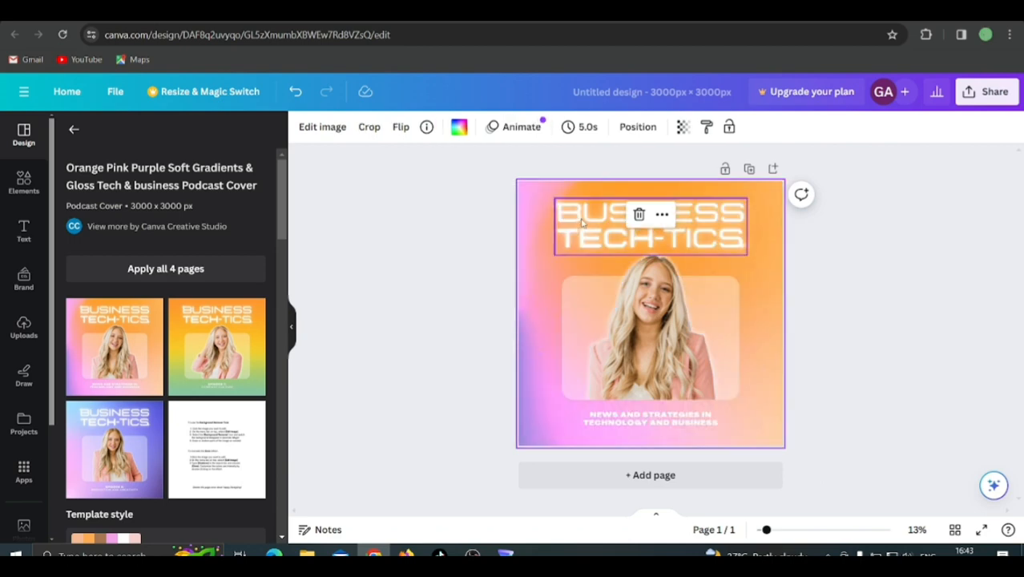
Recolor the "BUSINESS TECH-TICS" title black and set its text effect style to None.
{"action": "left_click", "coordinate": [583, 223]}
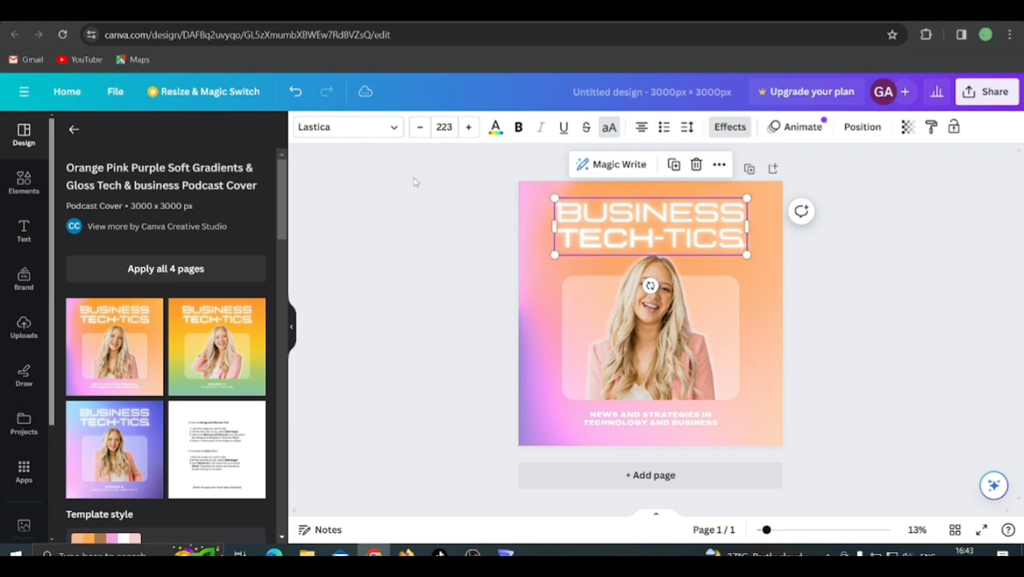
{"action": "left_click", "coordinate": [494, 130]}
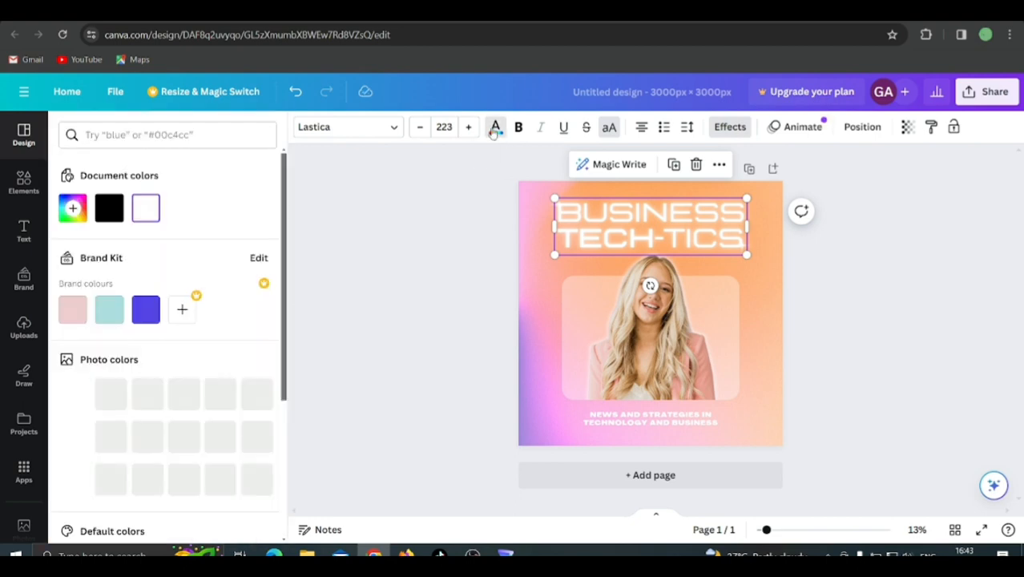
{"action": "left_click", "coordinate": [117, 212]}
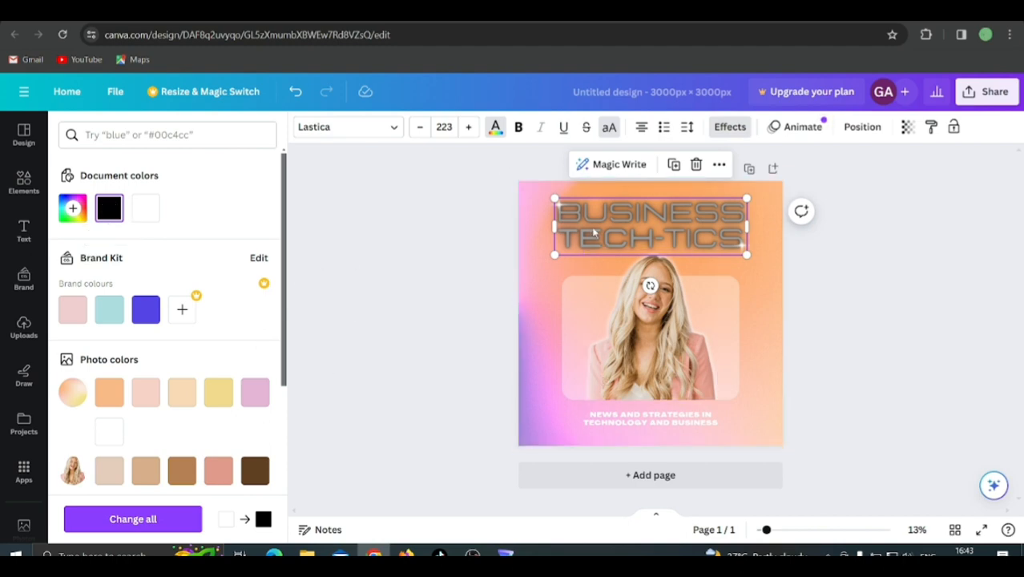
{"action": "left_click", "coordinate": [729, 130]}
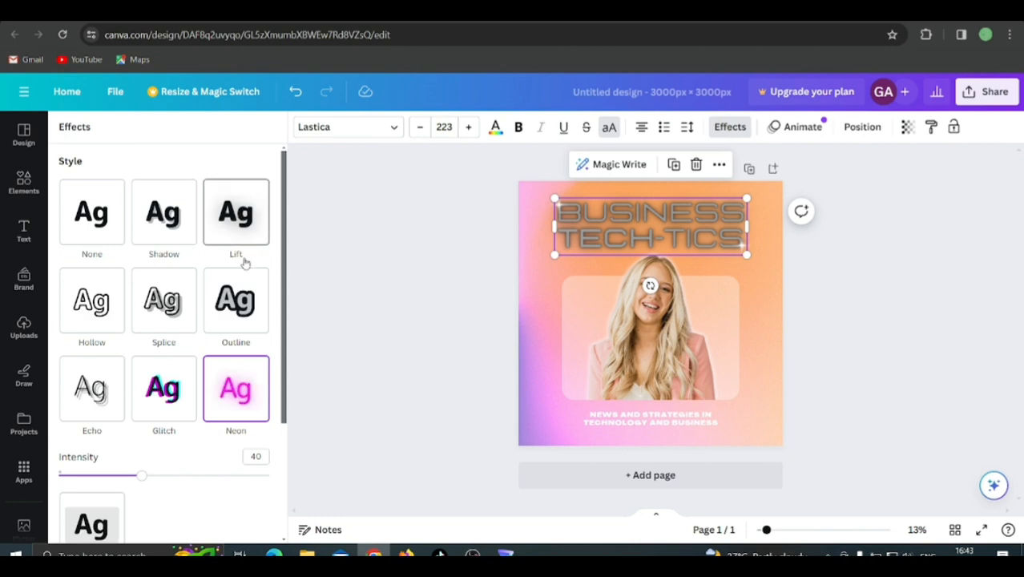
{"action": "left_click", "coordinate": [113, 230]}
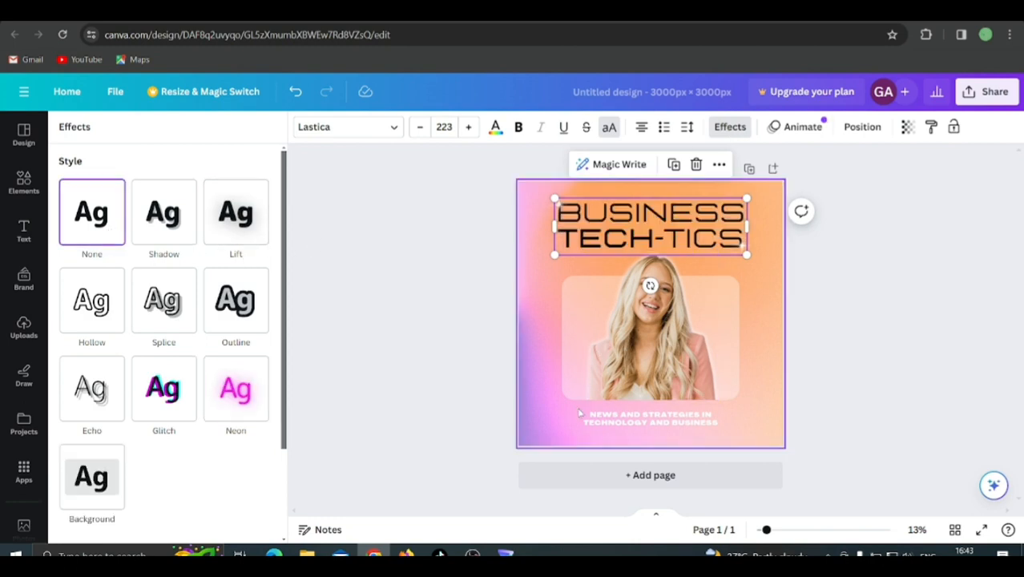
Recolor the "News and strategies in technology and business" tagline black and deselect it.
{"action": "left_click", "coordinate": [617, 422]}
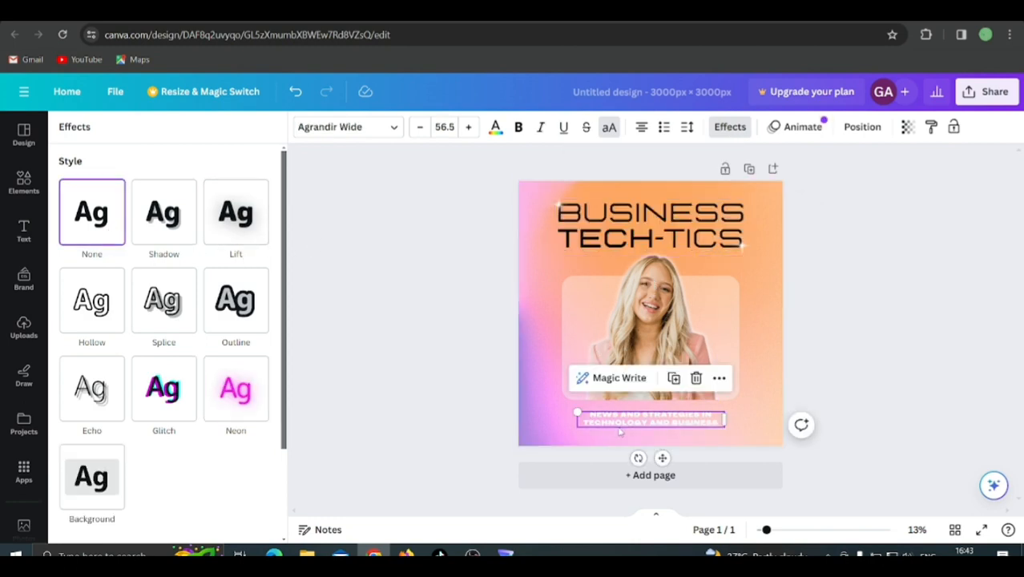
{"action": "left_click", "coordinate": [495, 128]}
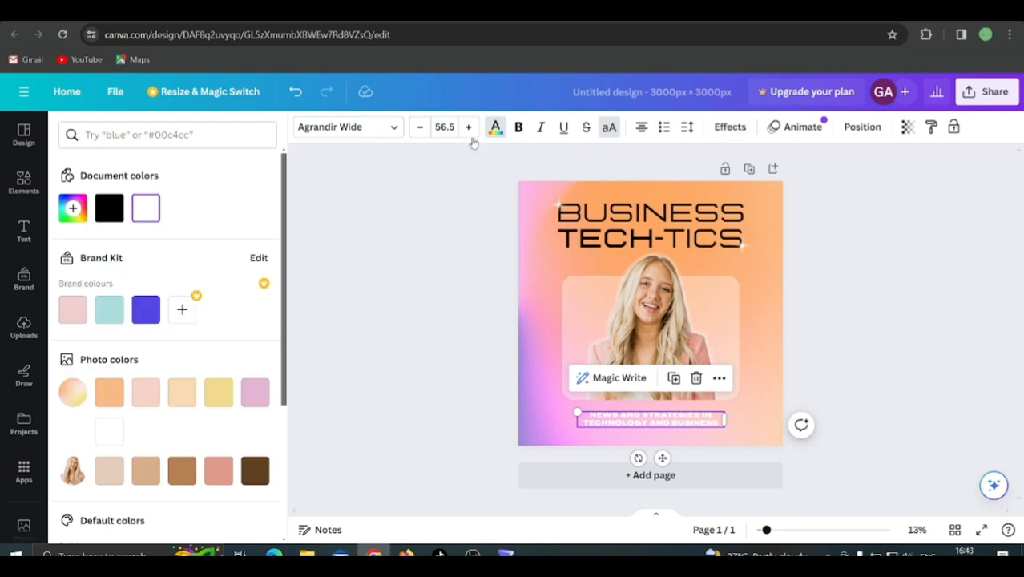
{"action": "left_click", "coordinate": [109, 212]}
{"action": "left_click", "coordinate": [405, 265]}
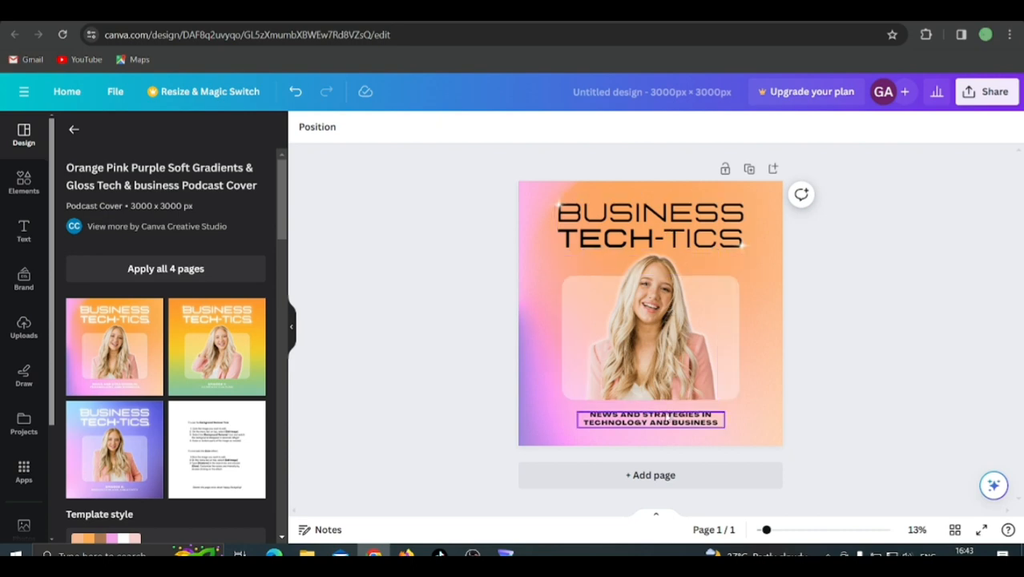
Download the finished cover design as a PNG at 3,000 × 3,000 px.
{"action": "left_click", "coordinate": [1004, 91]}
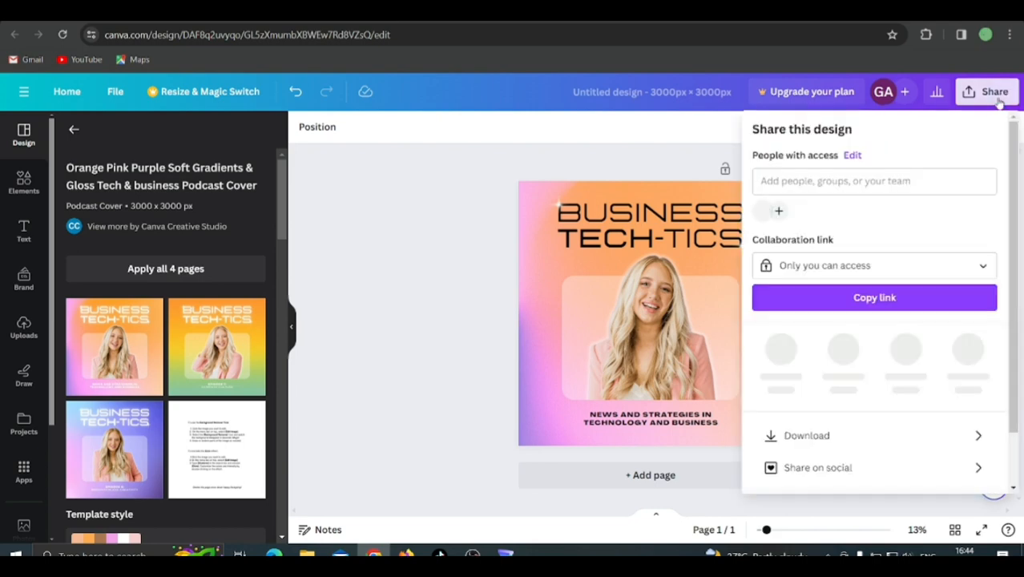
{"action": "left_click", "coordinate": [785, 431]}
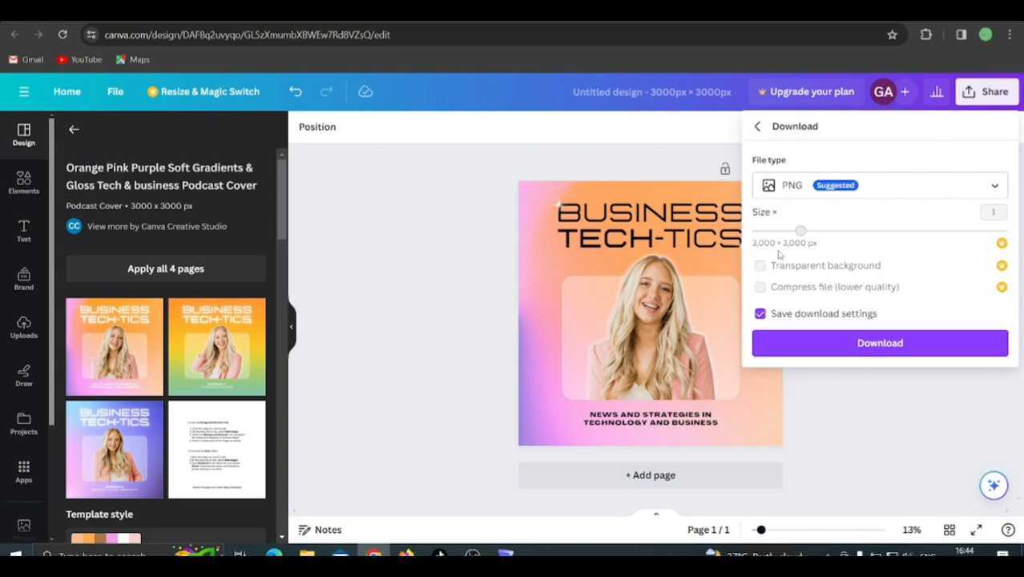
{"action": "left_click", "coordinate": [870, 197]}
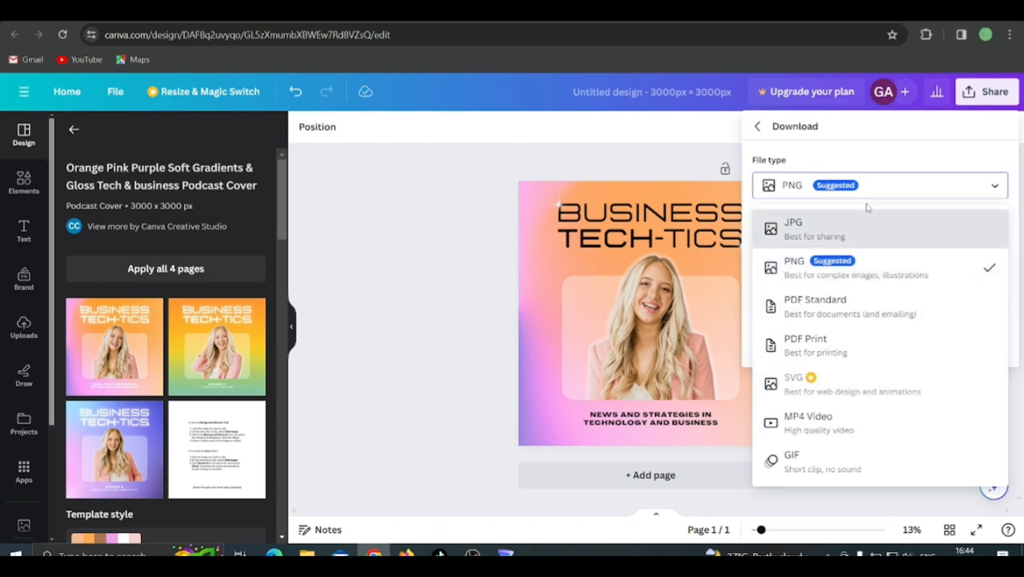
{"action": "left_click", "coordinate": [869, 196]}
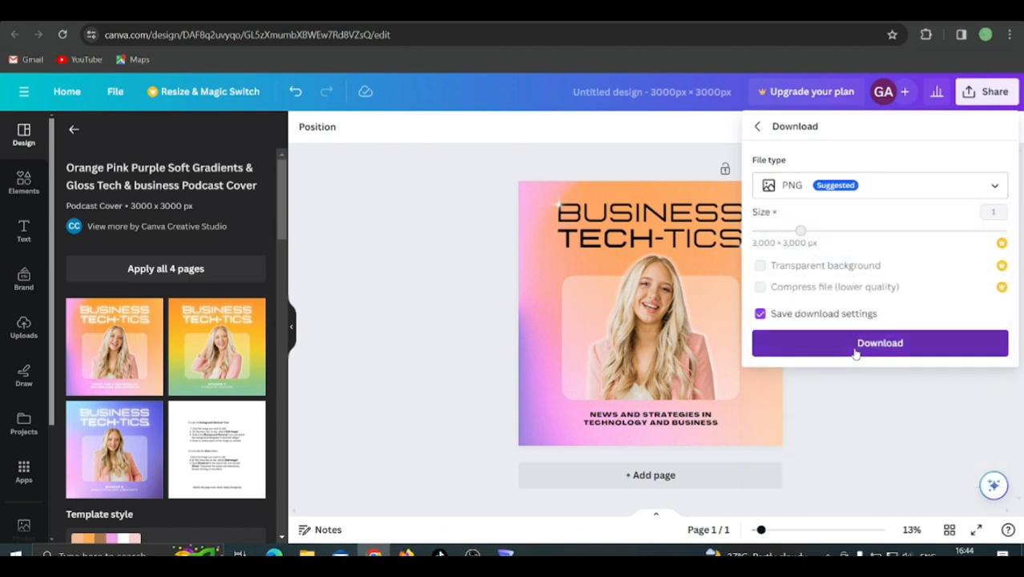
{"action": "left_click", "coordinate": [855, 345]}
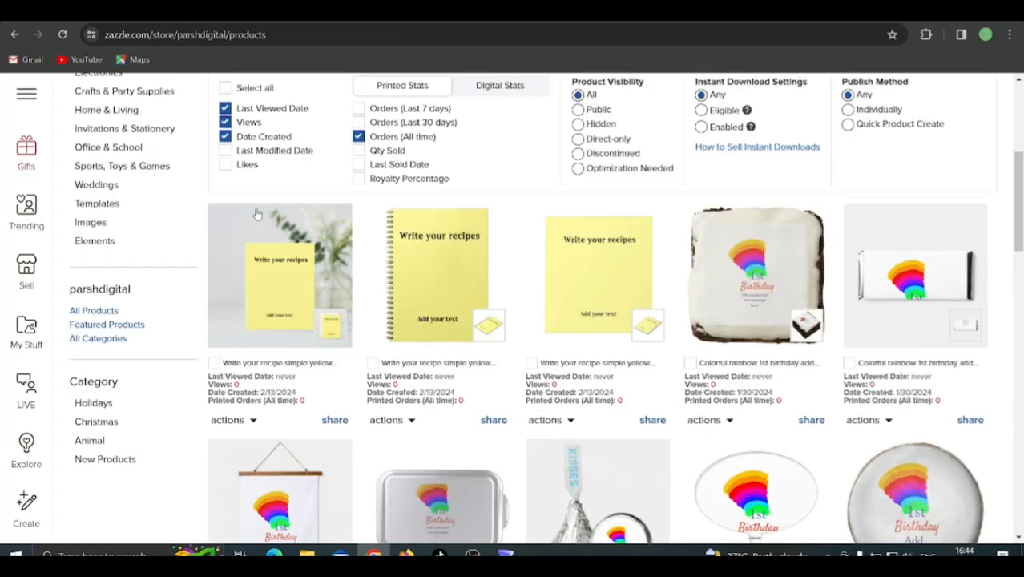
Switch to the Zazzle store's products, open the yellow "Write your recipe" spiral notebook in a new tab and edit its design.
{"action": "scroll", "coordinate": [257, 215], "scroll_direction": "up", "scroll_amount": 4}
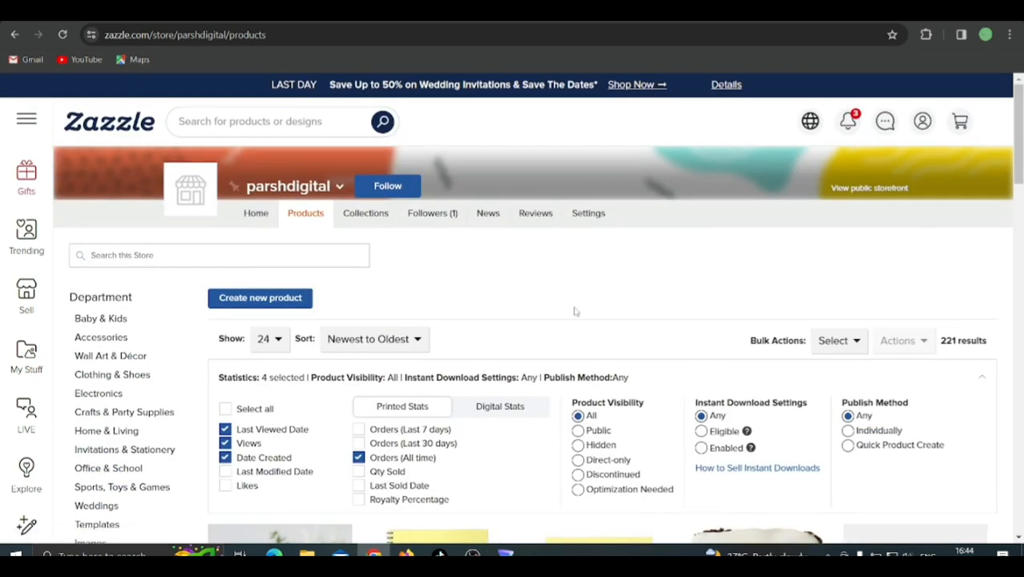
{"action": "scroll", "coordinate": [573, 311], "scroll_direction": "down", "scroll_amount": 1}
{"action": "scroll", "coordinate": [573, 310], "scroll_direction": "down", "scroll_amount": 3}
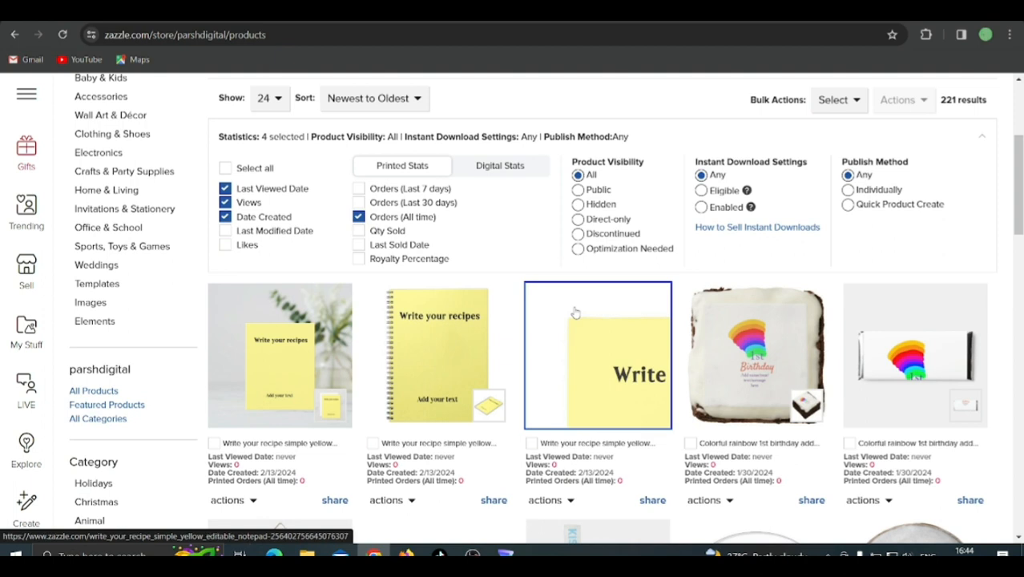
{"action": "right_click", "coordinate": [466, 341]}
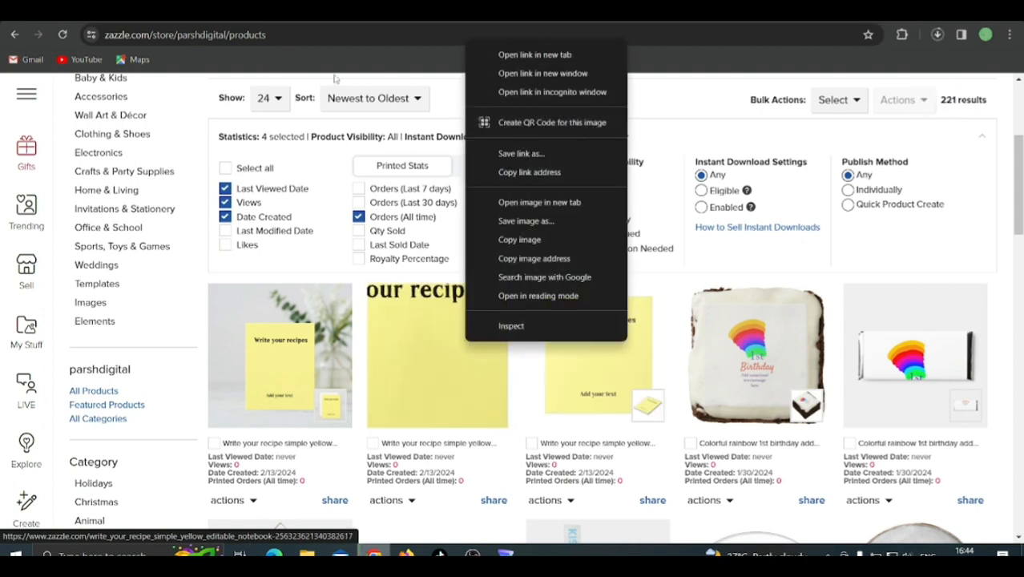
{"action": "left_click", "coordinate": [535, 55]}
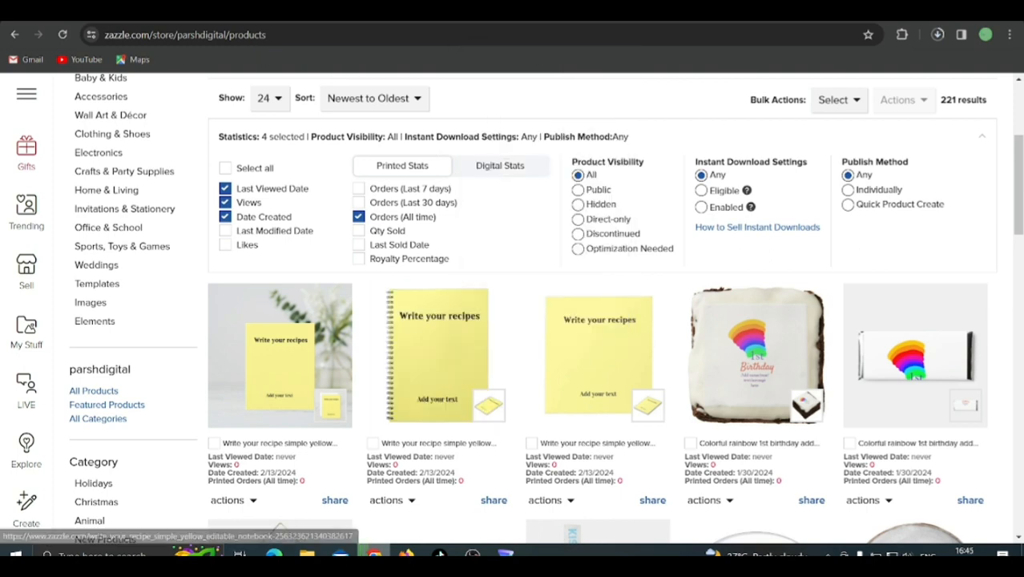
{"action": "key", "text": "ctrl+Tab"}
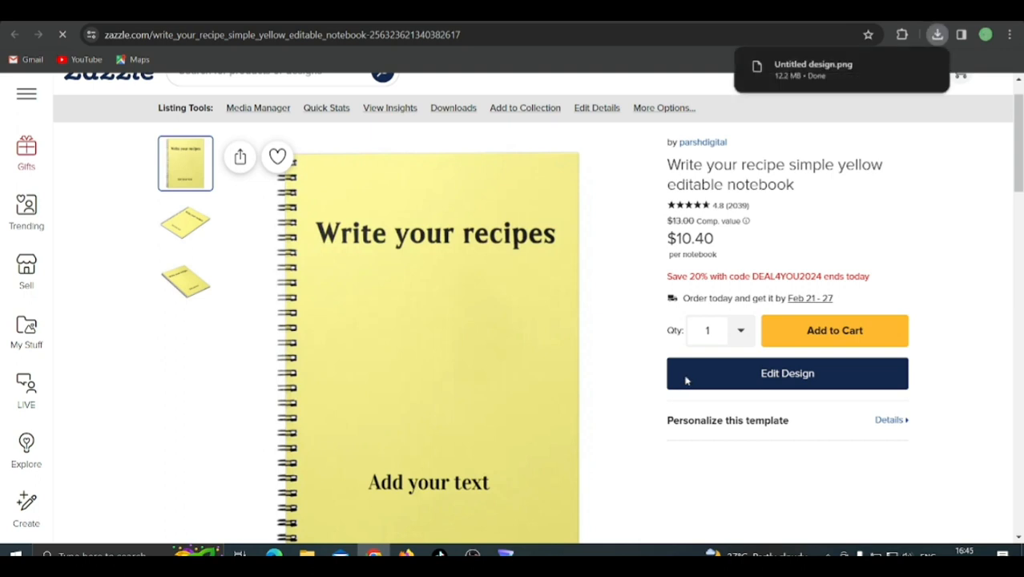
{"action": "left_click", "coordinate": [687, 381]}
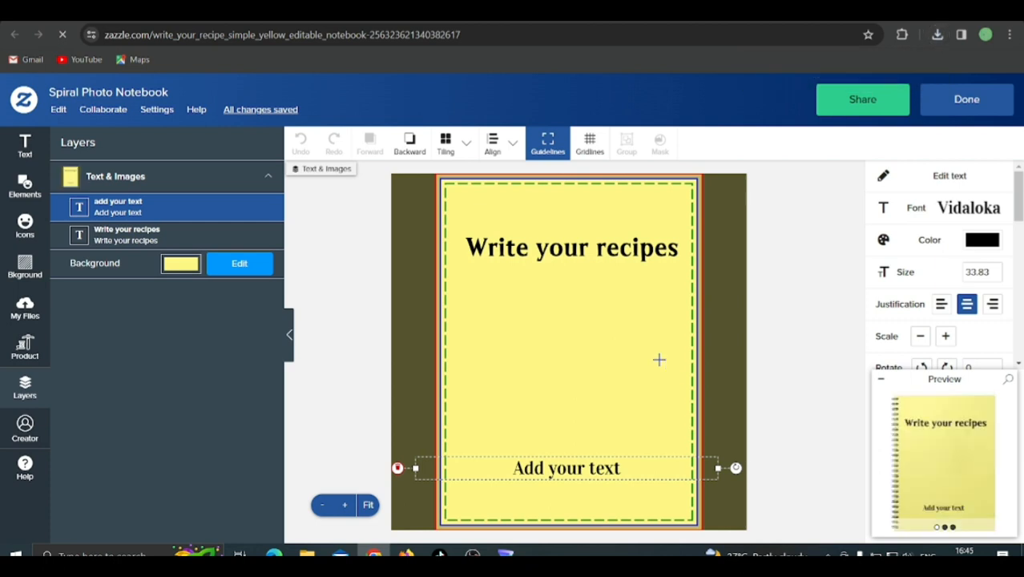
Delete the "Add your text" text object from the notebook cover.
{"action": "left_click", "coordinate": [581, 242]}
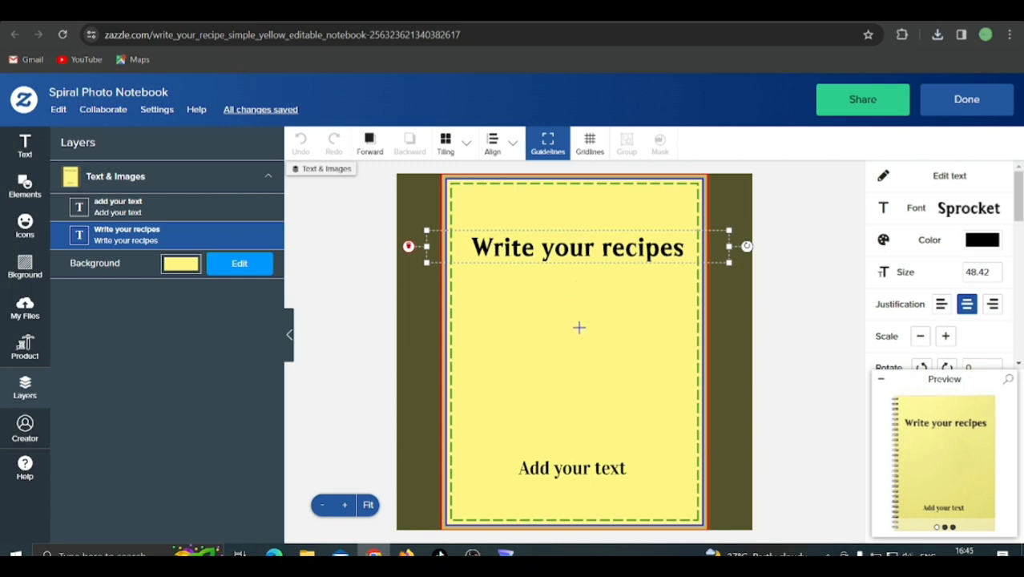
{"action": "left_click", "coordinate": [564, 468]}
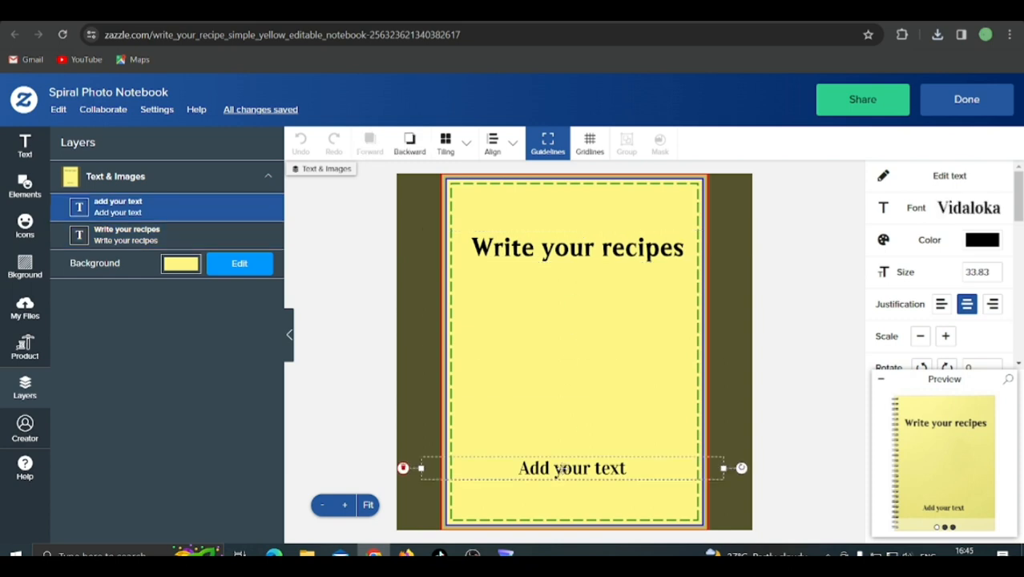
{"action": "key", "text": "Delete"}
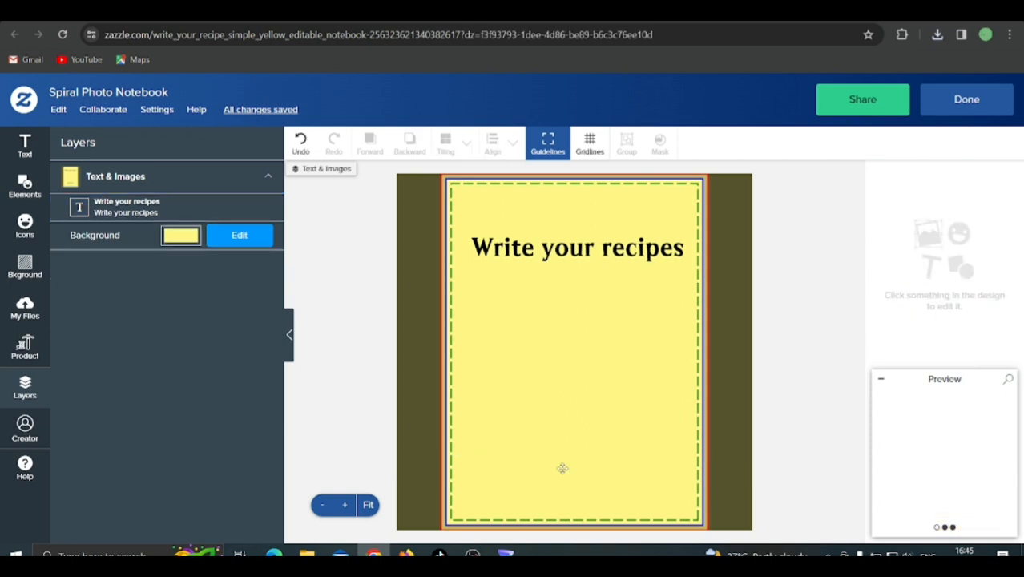
Upload the downloaded cover image from the Downloads folder onto the notebook and move it slightly lower on the cover.
{"action": "left_click", "coordinate": [16, 321]}
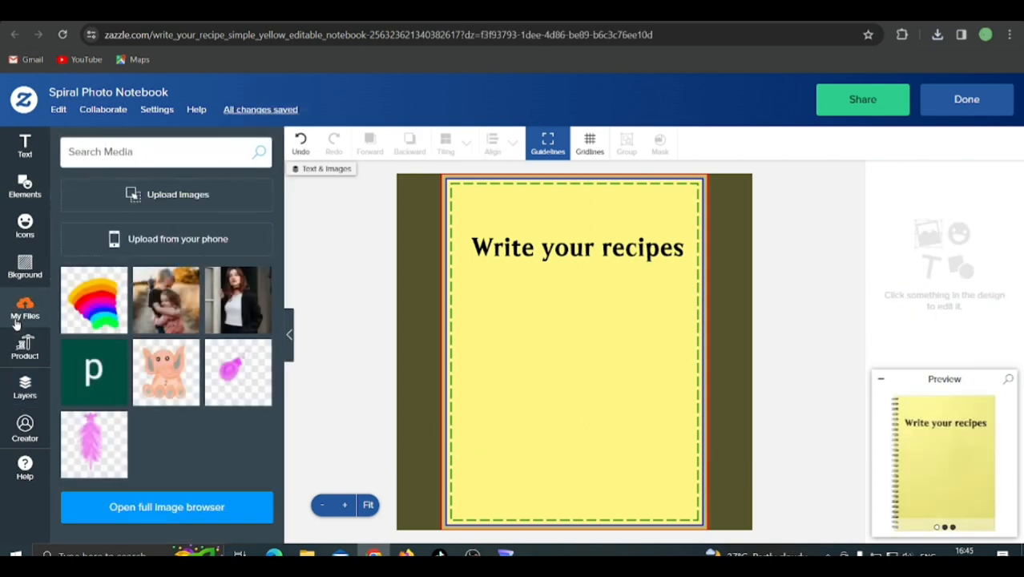
{"action": "left_click", "coordinate": [224, 193]}
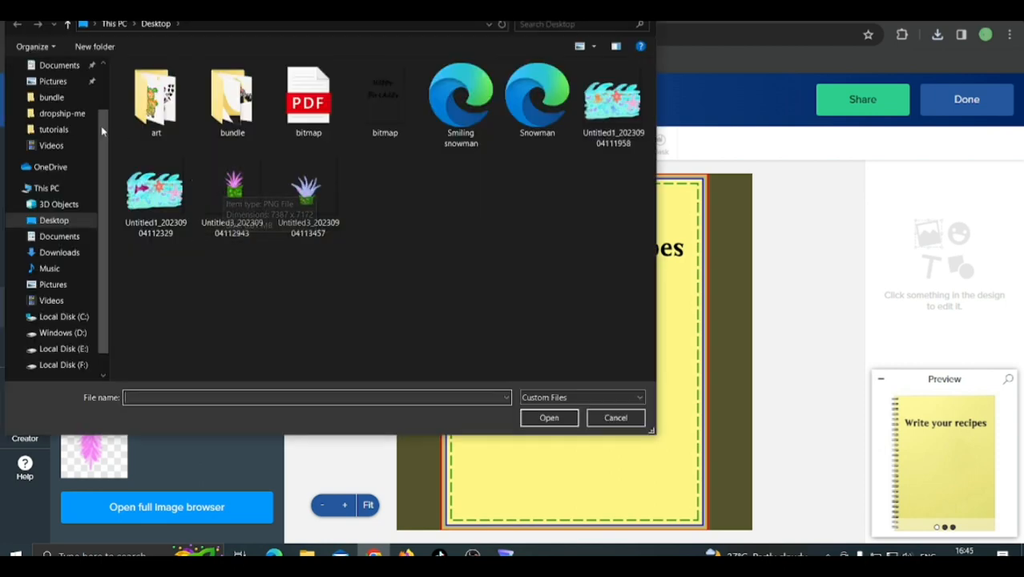
{"action": "left_click", "coordinate": [66, 255]}
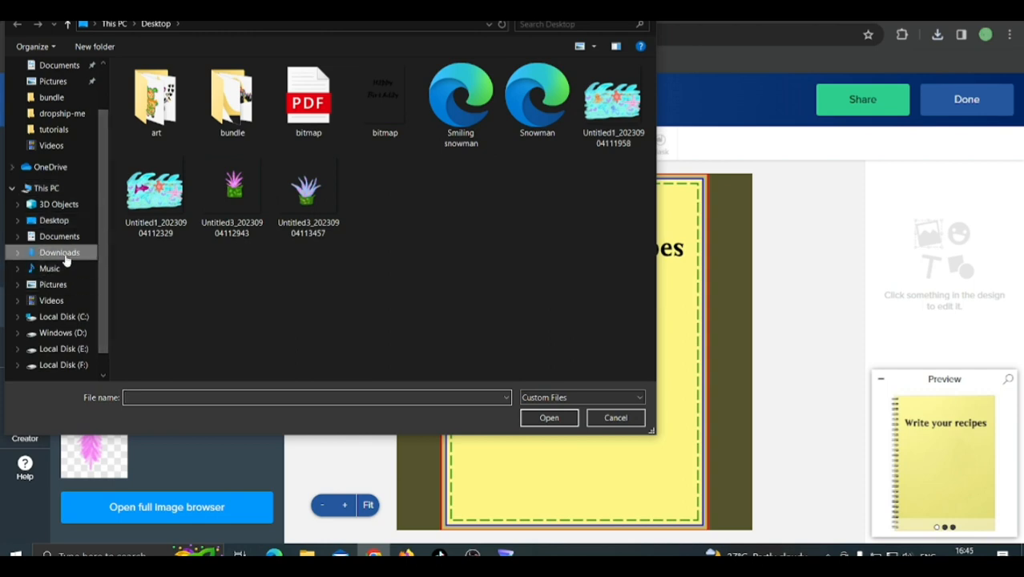
{"action": "double_click", "coordinate": [148, 133]}
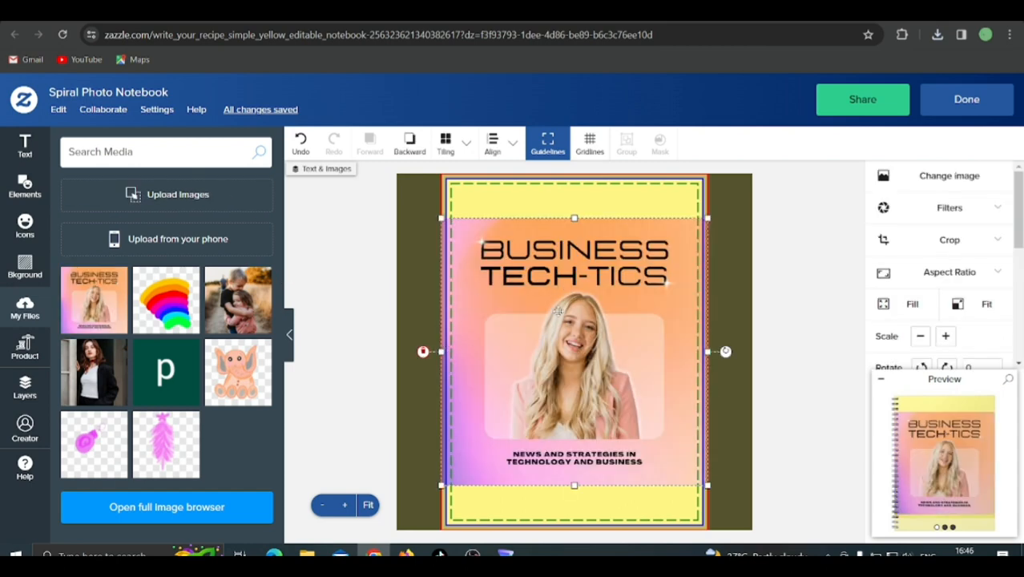
{"action": "mouse_move", "coordinate": [529, 315]}
{"action": "left_mouse_down"}
{"action": "mouse_move", "coordinate": [529, 377]}
{"action": "mouse_move", "coordinate": [528, 321]}
{"action": "left_mouse_up"}
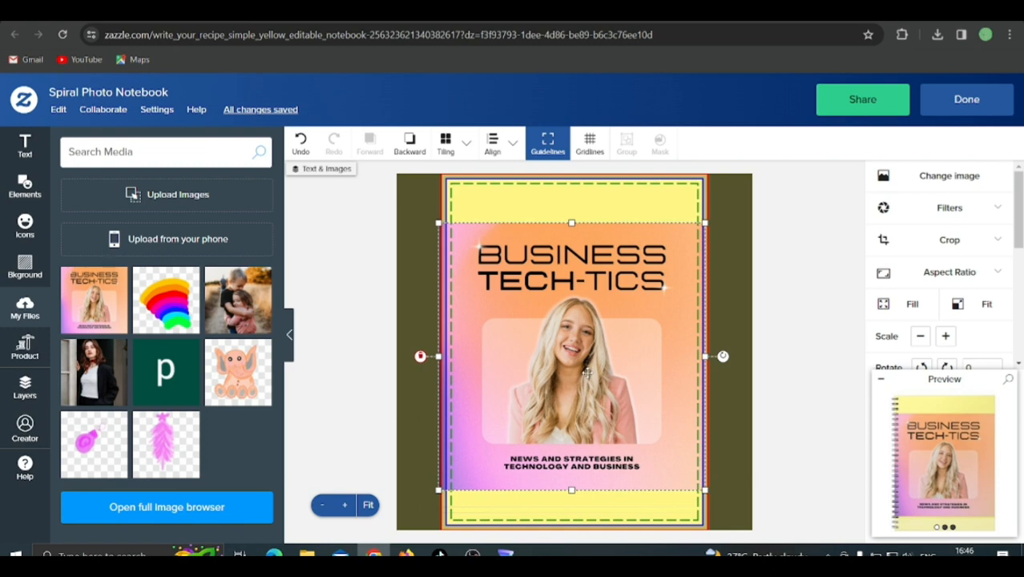
{"action": "scroll", "coordinate": [1018, 319], "scroll_direction": "down", "scroll_amount": 5}
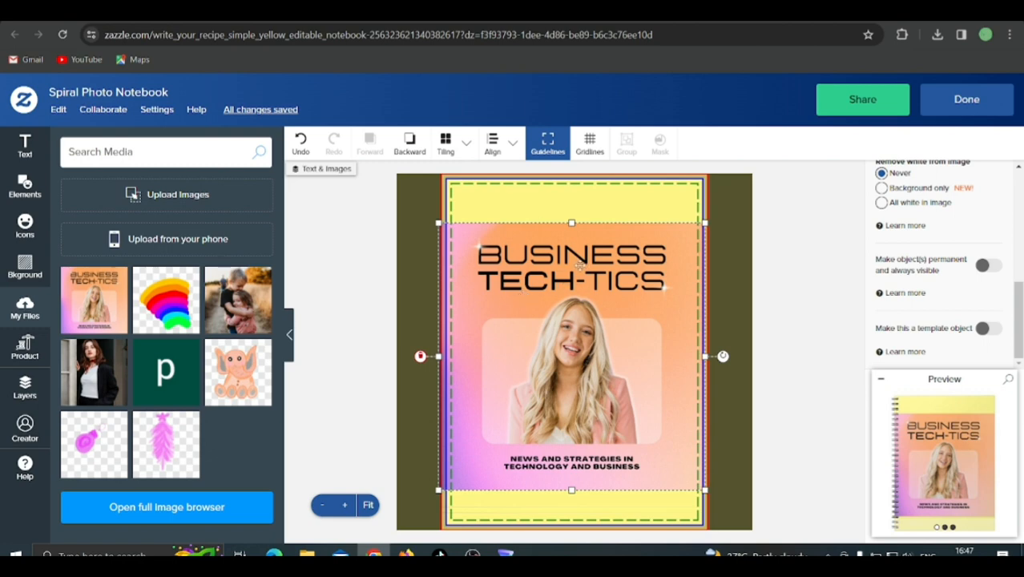
Finish editing to view the notebook's product page, check its template personalization fields, and reopen the design for editing.
{"action": "left_click", "coordinate": [967, 99]}
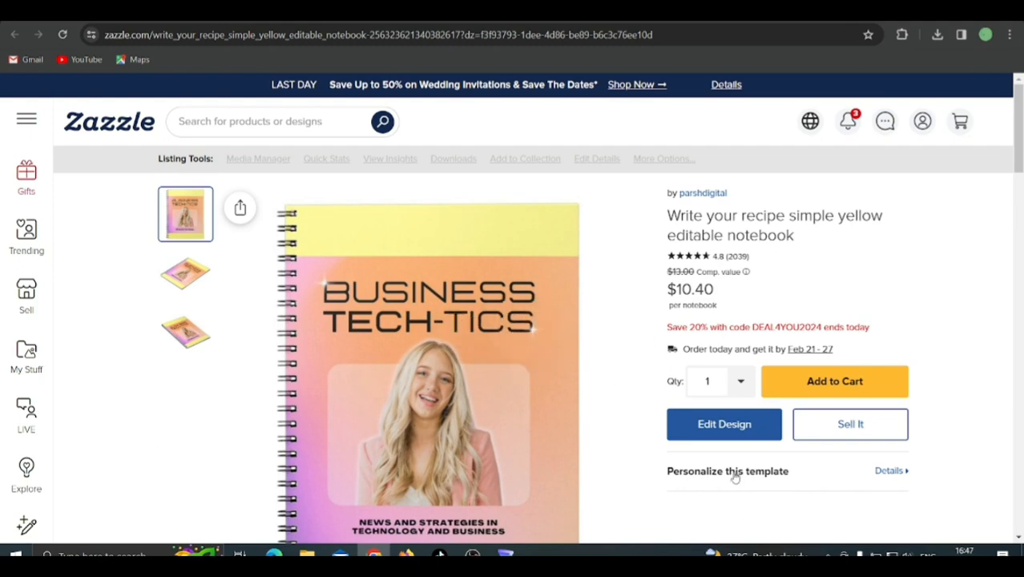
{"action": "left_click", "coordinate": [735, 477]}
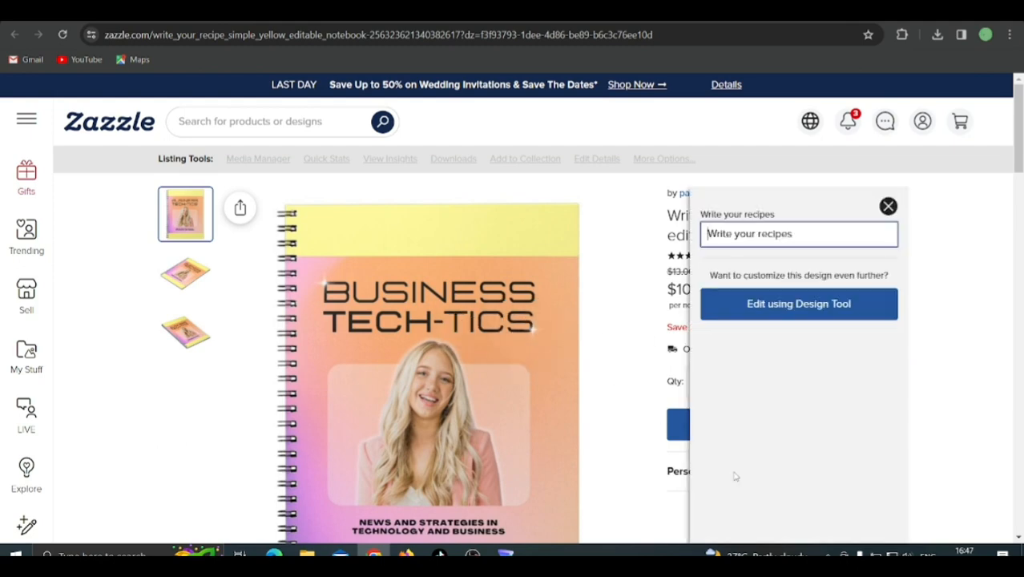
{"action": "left_click", "coordinate": [888, 207]}
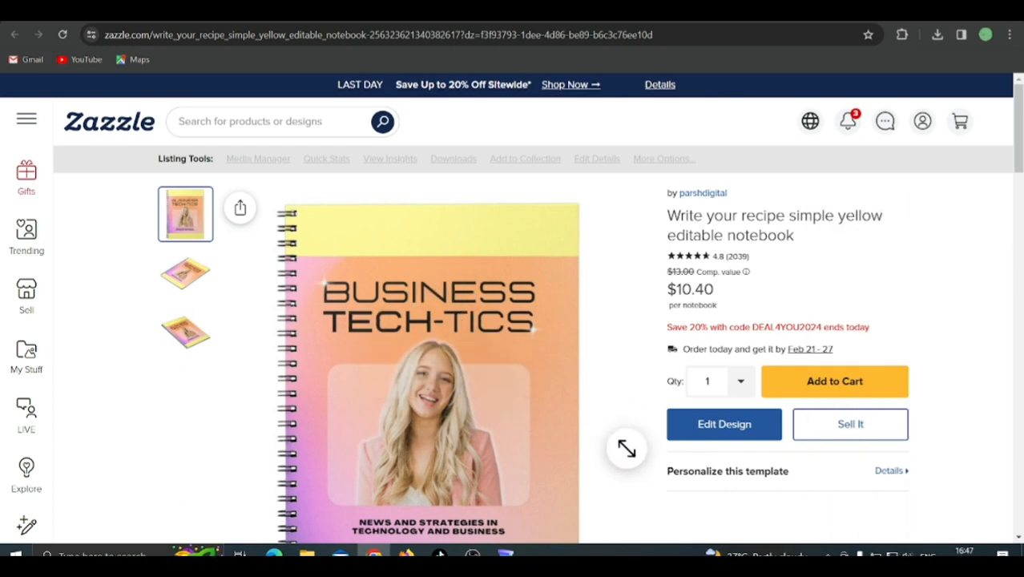
{"action": "left_click", "coordinate": [724, 437]}
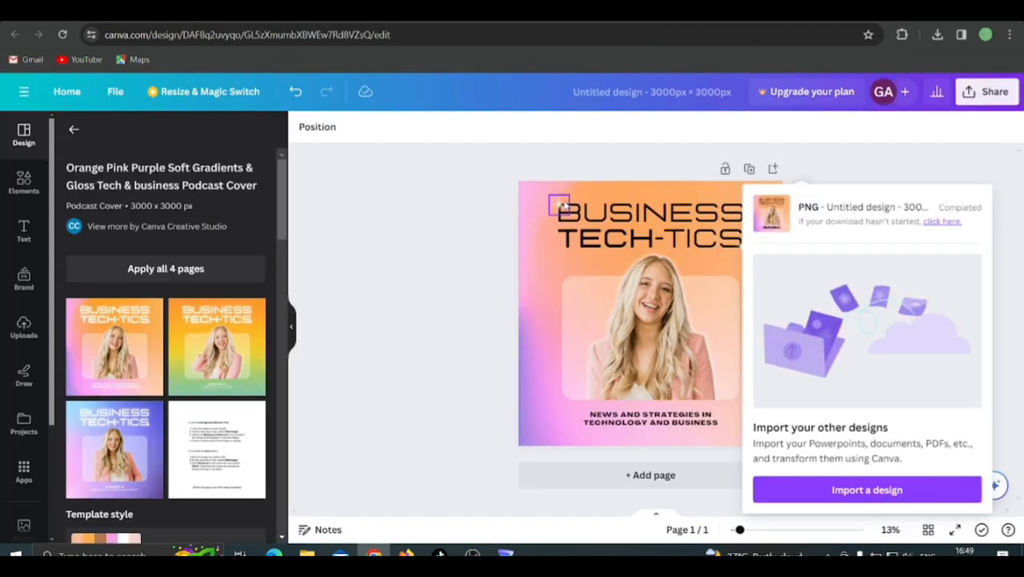
Switch to the Canva cover design and delete the "BUSINESS TECH-TICS" title and the "NEWS AND STRATEGIES IN TECHNOLOGY AND BUSINESS" tagline.
{"action": "left_click", "coordinate": [577, 261]}
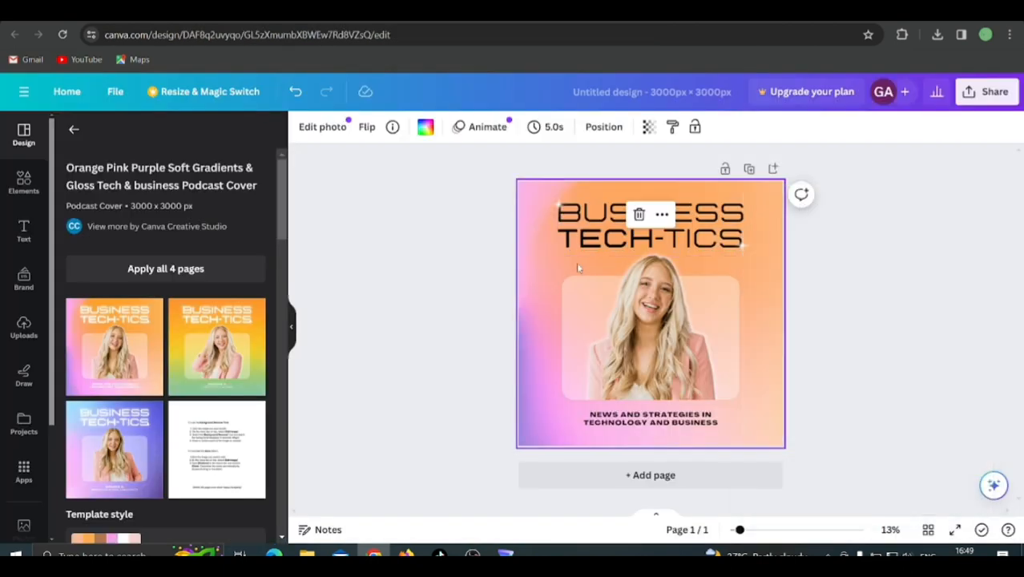
{"action": "left_click", "coordinate": [577, 246]}
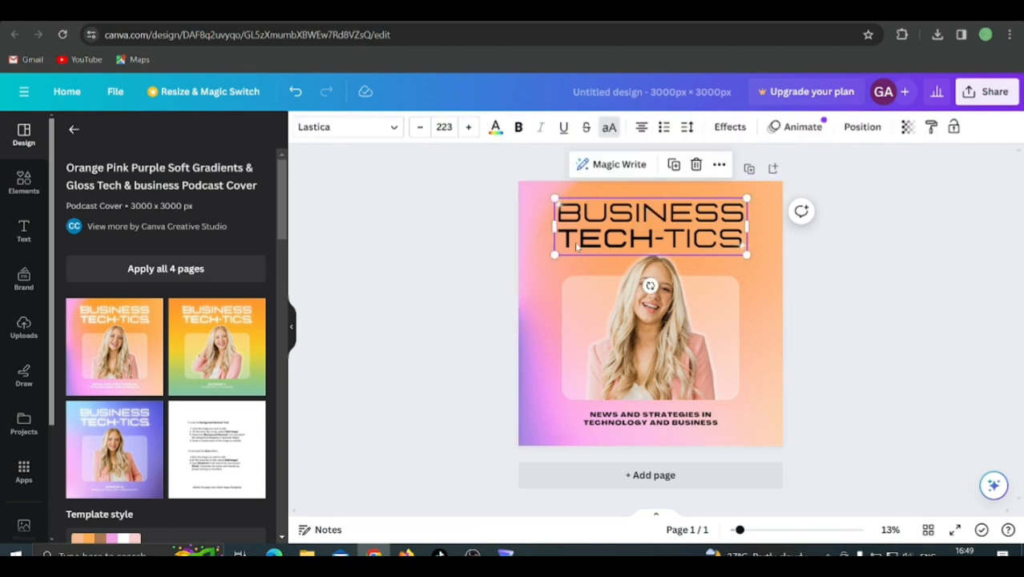
{"action": "key", "text": "Delete"}
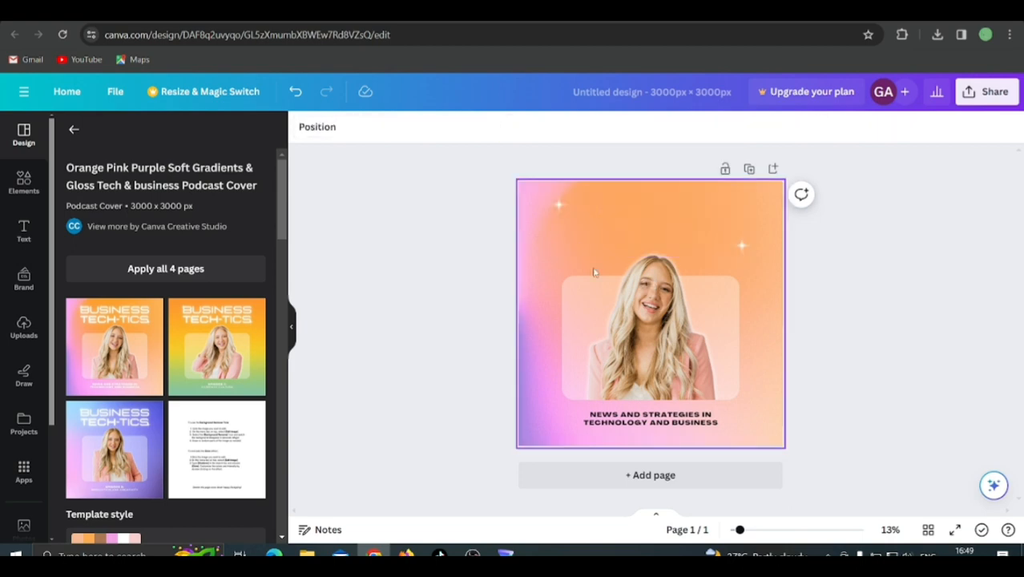
{"action": "left_click", "coordinate": [630, 418]}
{"action": "key", "text": "Delete"}
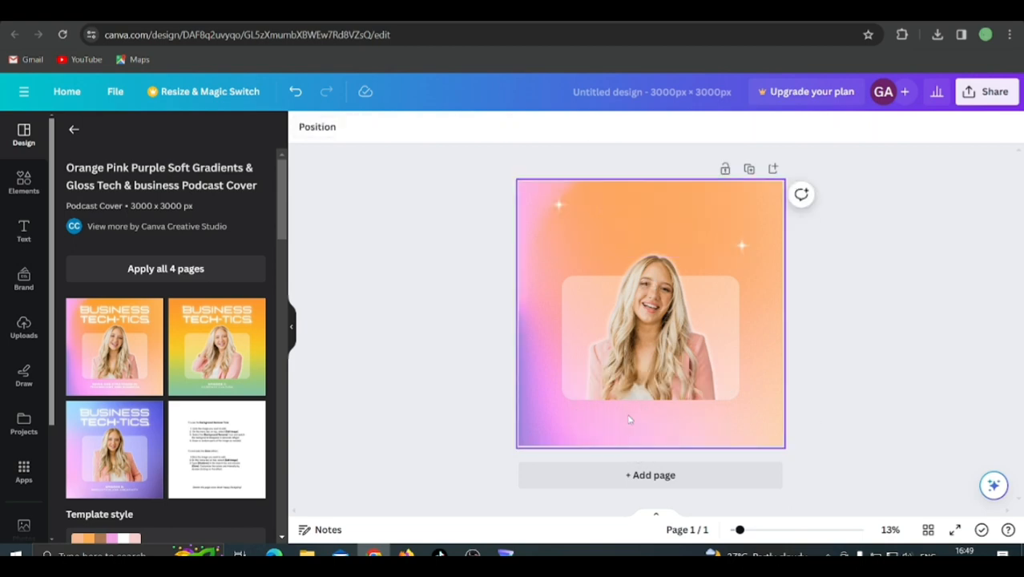
Move the woman's photo to the page's upper-left corner and place copies of it in the lower-right and lower-left corners.
{"action": "left_click", "coordinate": [651, 343]}
{"action": "left_click_drag", "start_coordinate": [653, 346], "coordinate": [585, 276]}
{"action": "right_click", "coordinate": [591, 278]}
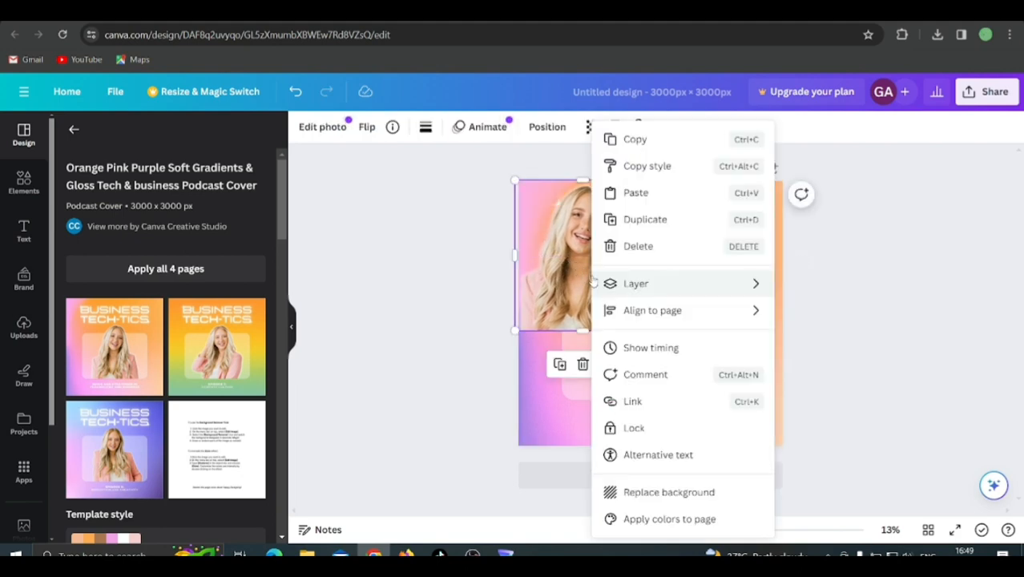
{"action": "left_click", "coordinate": [639, 144]}
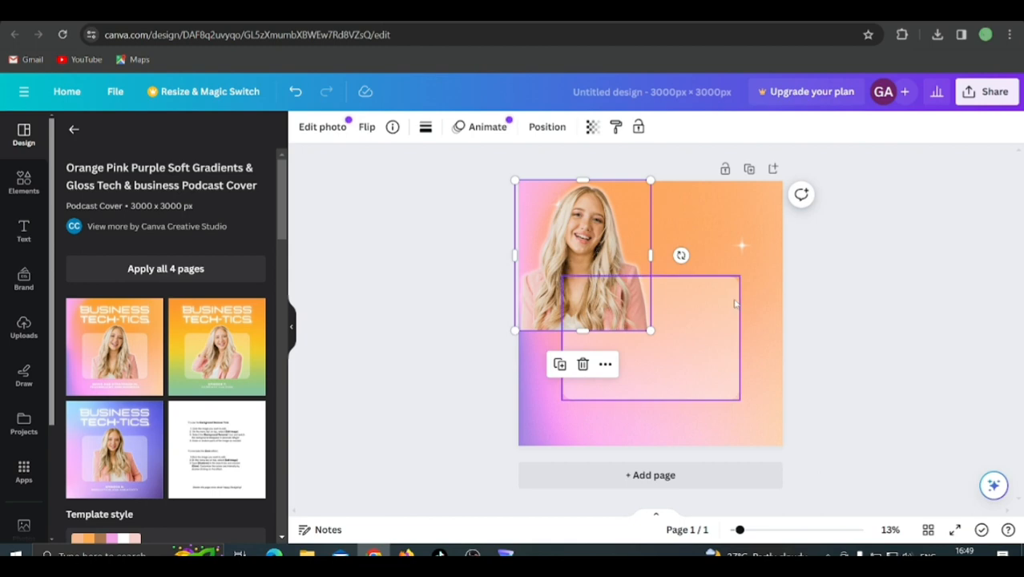
{"action": "key", "text": "ctrl+v"}
{"action": "left_click_drag", "start_coordinate": [662, 282], "coordinate": [718, 352]}
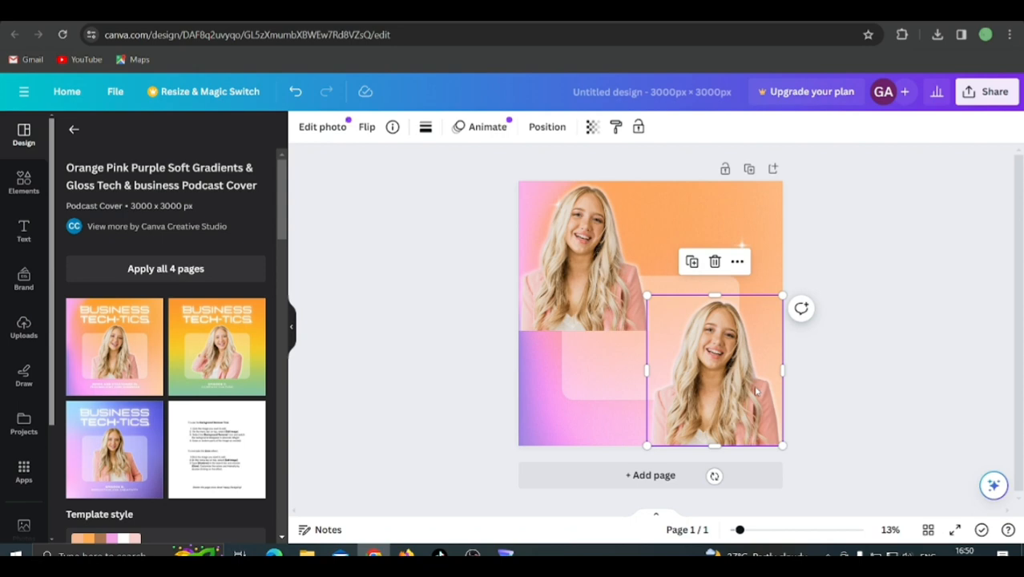
{"action": "left_click_drag", "start_coordinate": [571, 244], "coordinate": [570, 365]}
Shrink the three photos slightly and fit each one into its own corner of the page without overlap.
{"action": "left_click", "coordinate": [580, 246]}
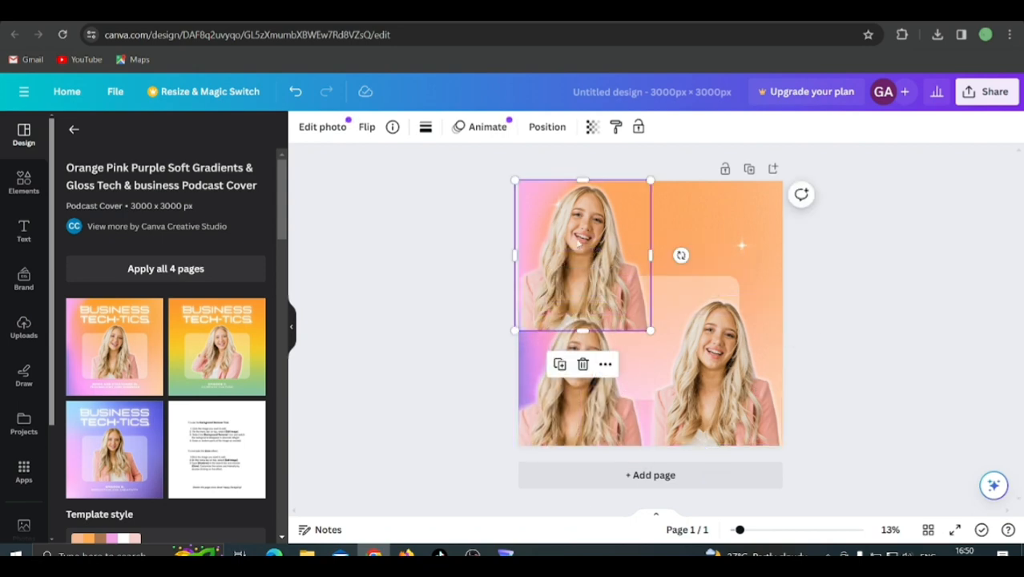
{"action": "left_click_drag", "start_coordinate": [515, 182], "coordinate": [540, 208]}
{"action": "left_click_drag", "start_coordinate": [564, 259], "coordinate": [540, 234]}
{"action": "left_click", "coordinate": [597, 364]}
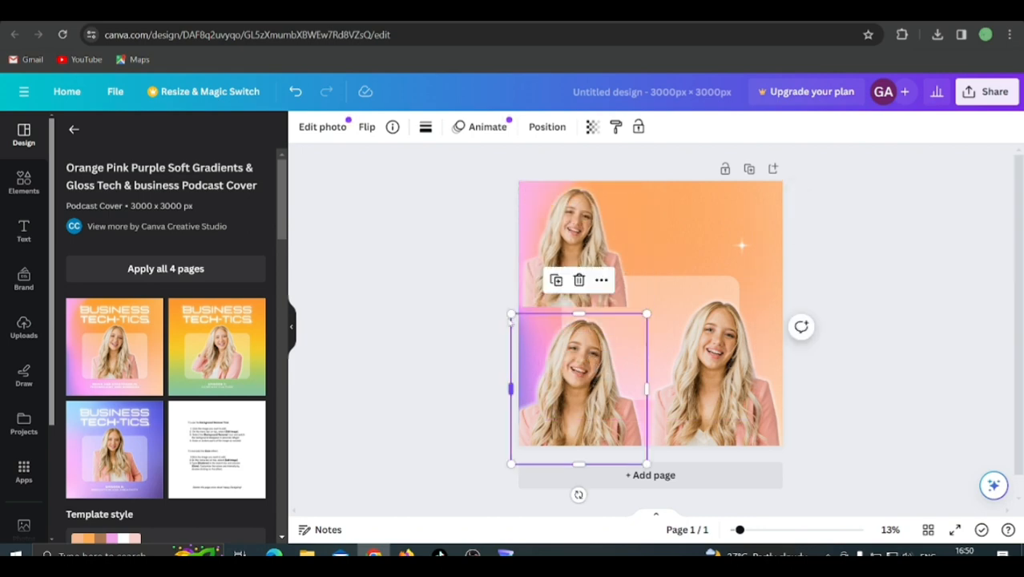
{"action": "left_click_drag", "start_coordinate": [510, 313], "coordinate": [529, 334]}
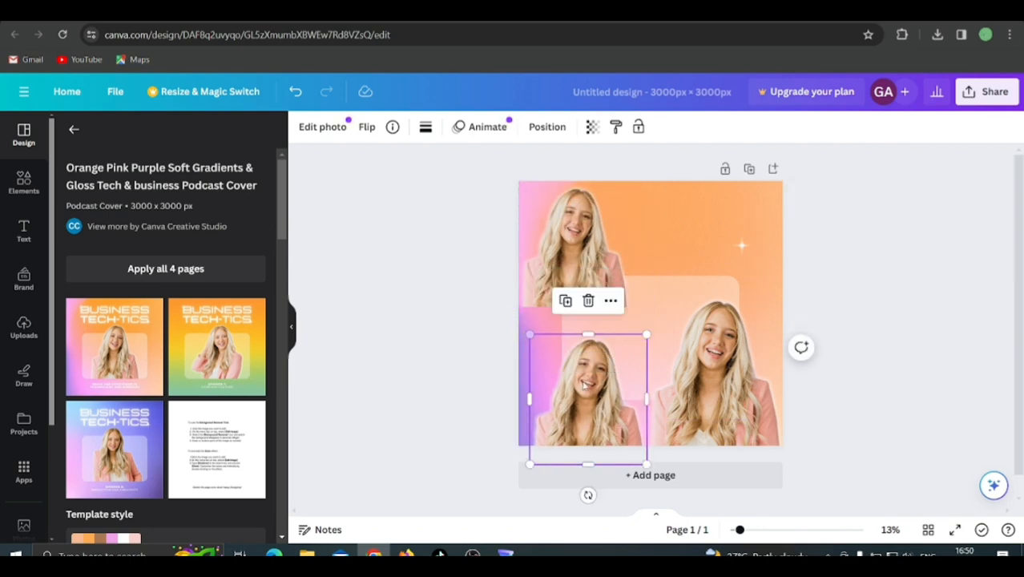
{"action": "left_click_drag", "start_coordinate": [589, 388], "coordinate": [580, 368]}
{"action": "left_click", "coordinate": [718, 390]}
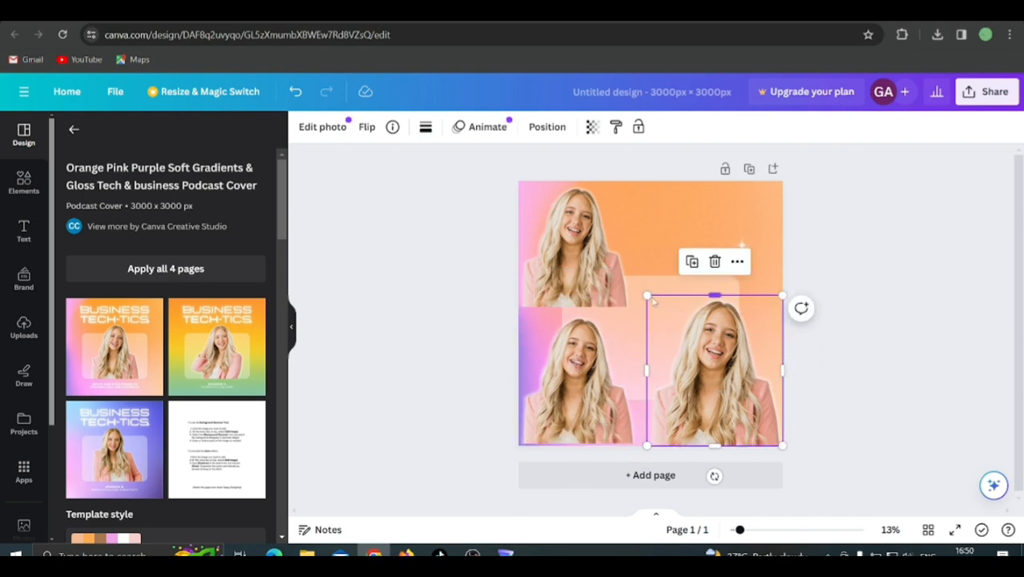
{"action": "left_click_drag", "start_coordinate": [647, 295], "coordinate": [664, 313]}
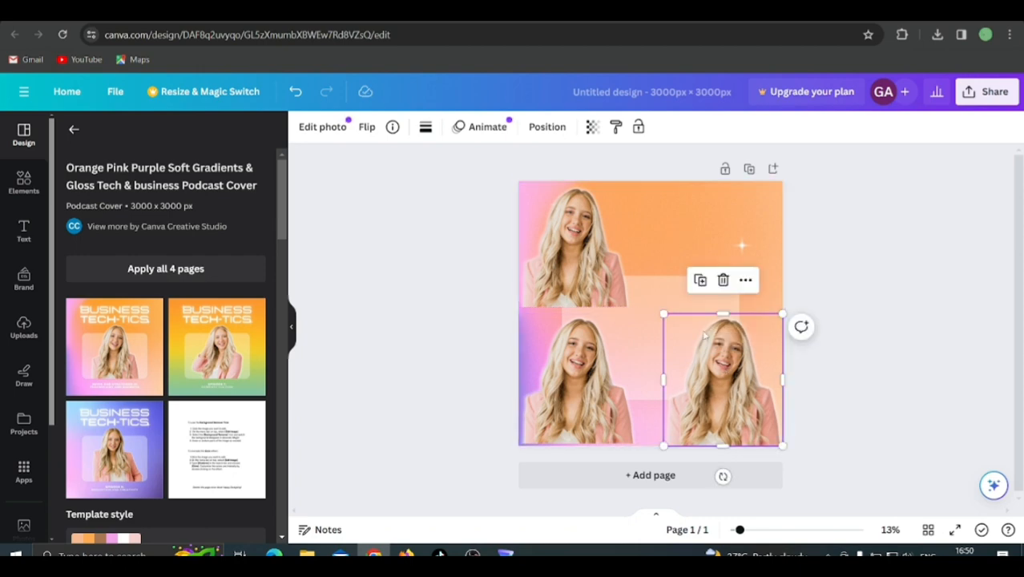
Copy the lower-right photo into the page's upper-right corner and scale it to fit above the original.
{"action": "right_click", "coordinate": [705, 335]}
{"action": "left_click", "coordinate": [726, 142]}
{"action": "key", "text": "ctrl+v"}
{"action": "left_click_drag", "start_coordinate": [708, 349], "coordinate": [706, 219]}
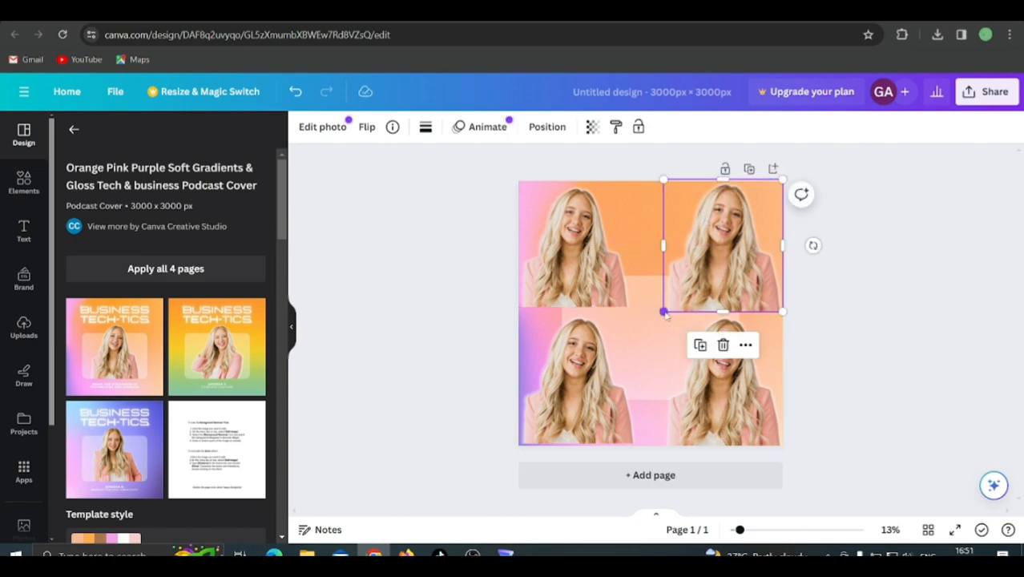
{"action": "left_click_drag", "start_coordinate": [663, 312], "coordinate": [667, 305]}
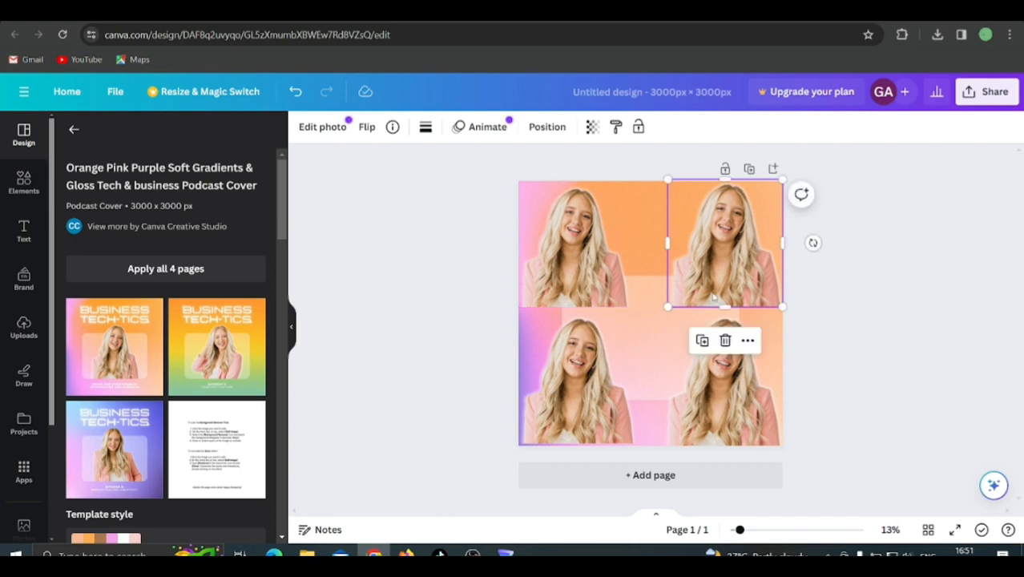
{"action": "left_click_drag", "start_coordinate": [727, 278], "coordinate": [726, 280]}
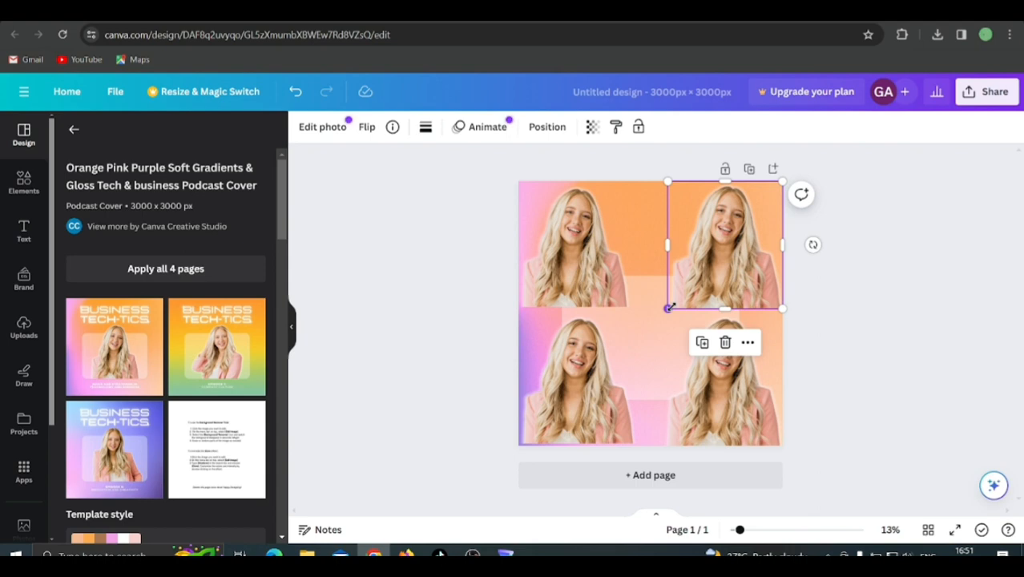
{"action": "left_click_drag", "start_coordinate": [670, 306], "coordinate": [670, 305]}
Download the four-photo design as a PNG at 3,000 × 3,000 px.
{"action": "left_click", "coordinate": [892, 316]}
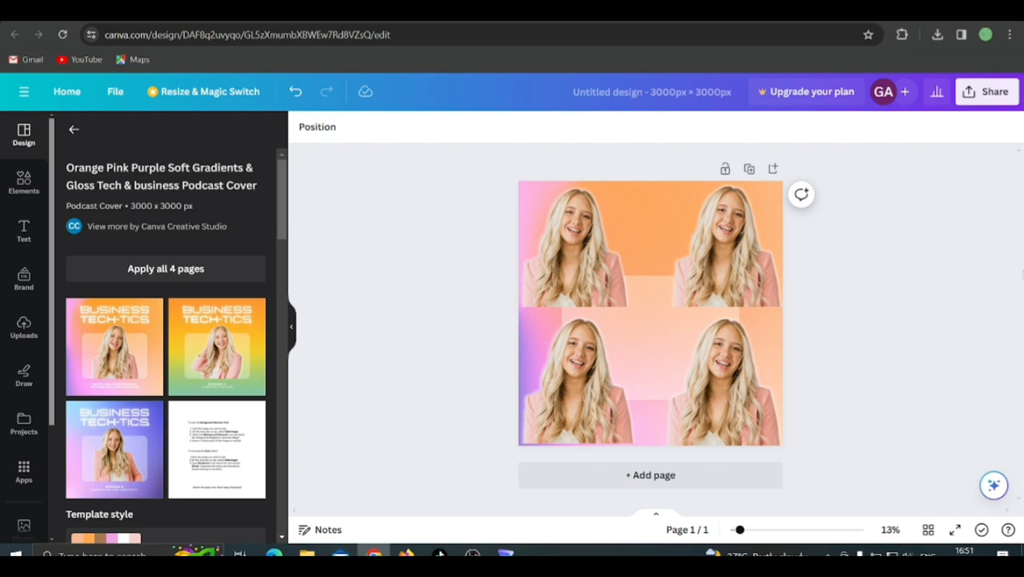
{"action": "left_click", "coordinate": [991, 93]}
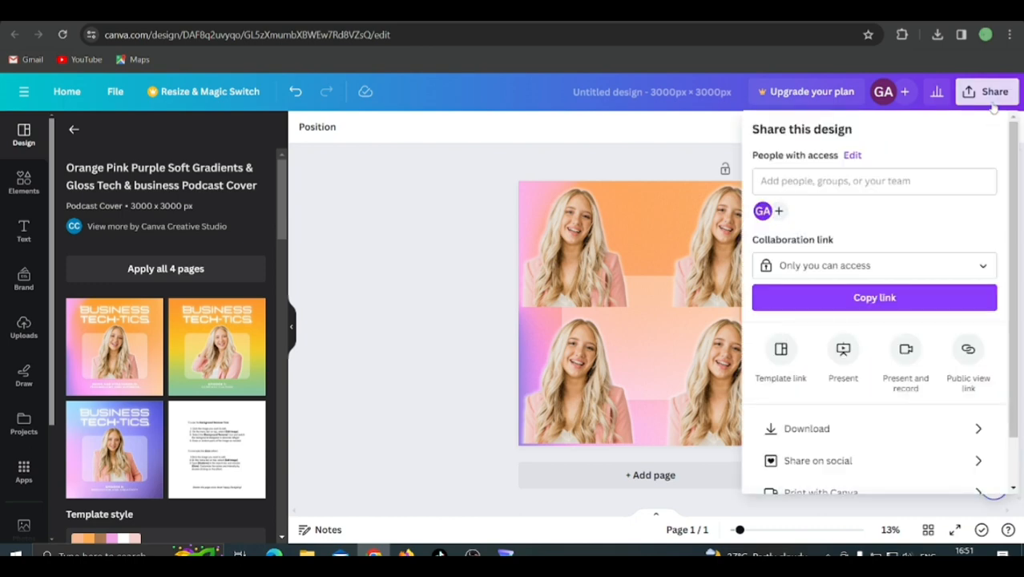
{"action": "left_click", "coordinate": [791, 431]}
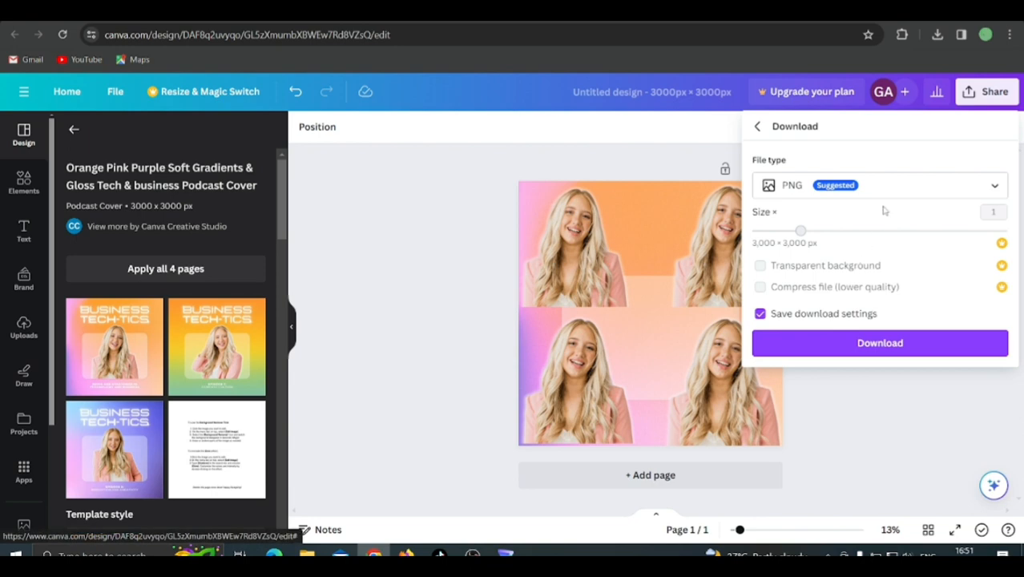
{"action": "left_click", "coordinate": [853, 347]}
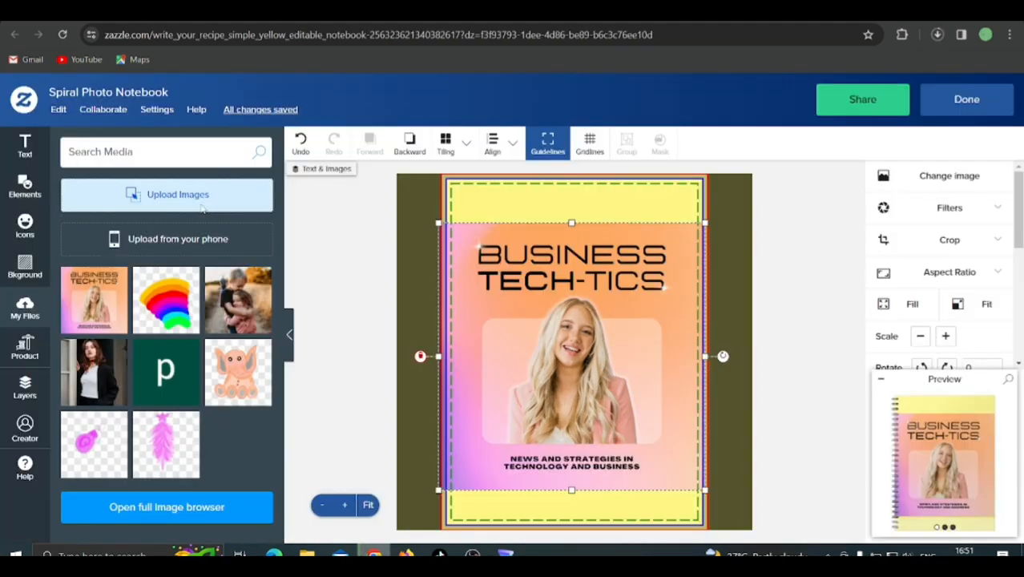
Switch to the Zazzle notebook editor, upload the four-photo image onto the cover and move it slightly lower.
{"action": "left_click", "coordinate": [202, 208]}
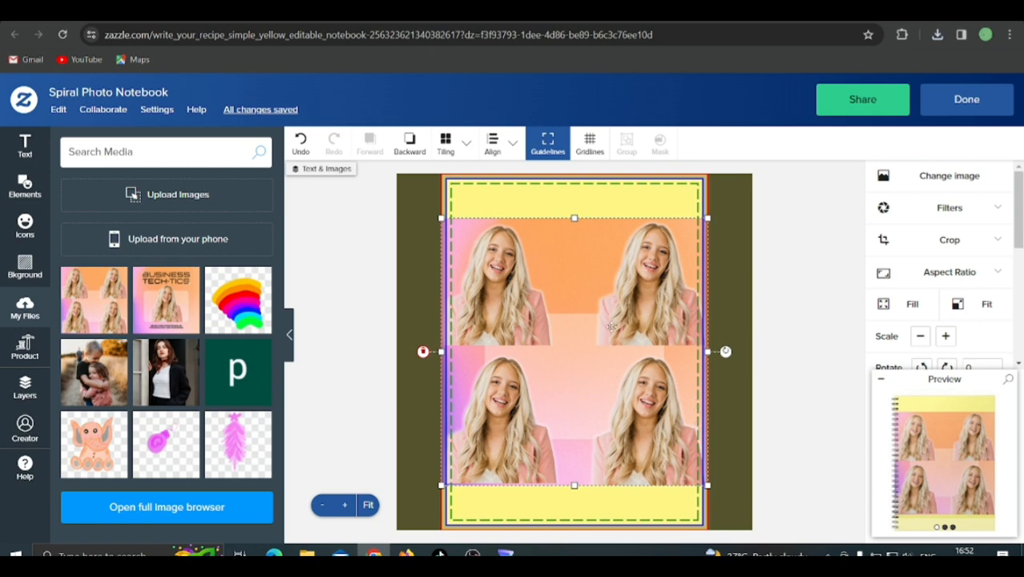
{"action": "mouse_move", "coordinate": [595, 320]}
{"action": "left_mouse_down"}
{"action": "mouse_move", "coordinate": [565, 452]}
{"action": "mouse_move", "coordinate": [588, 393]}
{"action": "mouse_move", "coordinate": [572, 324]}
{"action": "mouse_move", "coordinate": [596, 297]}
{"action": "mouse_move", "coordinate": [593, 321]}
{"action": "left_mouse_up"}
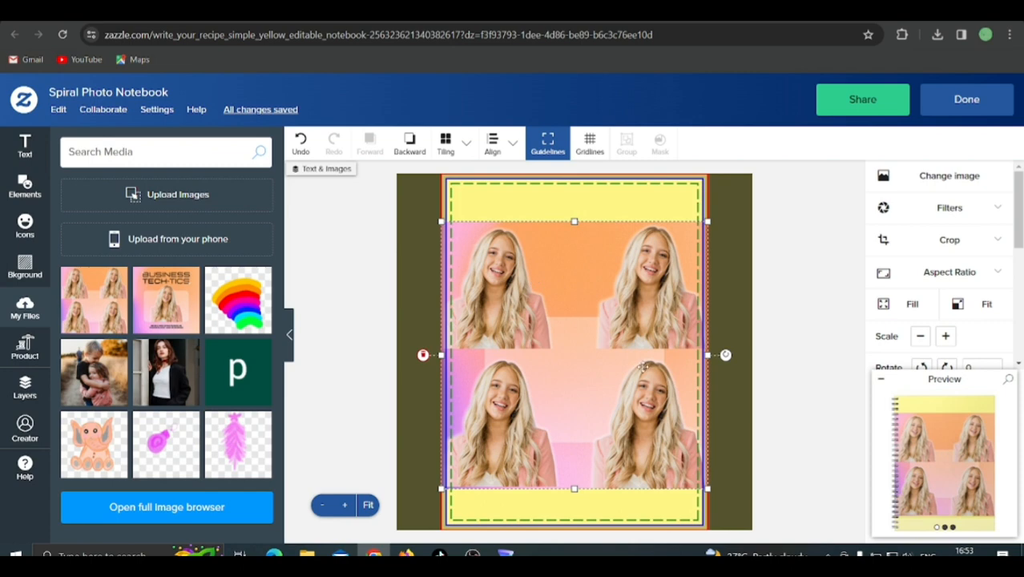
{"action": "mouse_move", "coordinate": [620, 403]}
{"action": "left_mouse_down"}
{"action": "mouse_move", "coordinate": [618, 394]}
{"action": "mouse_move", "coordinate": [621, 410]}
{"action": "left_mouse_up"}
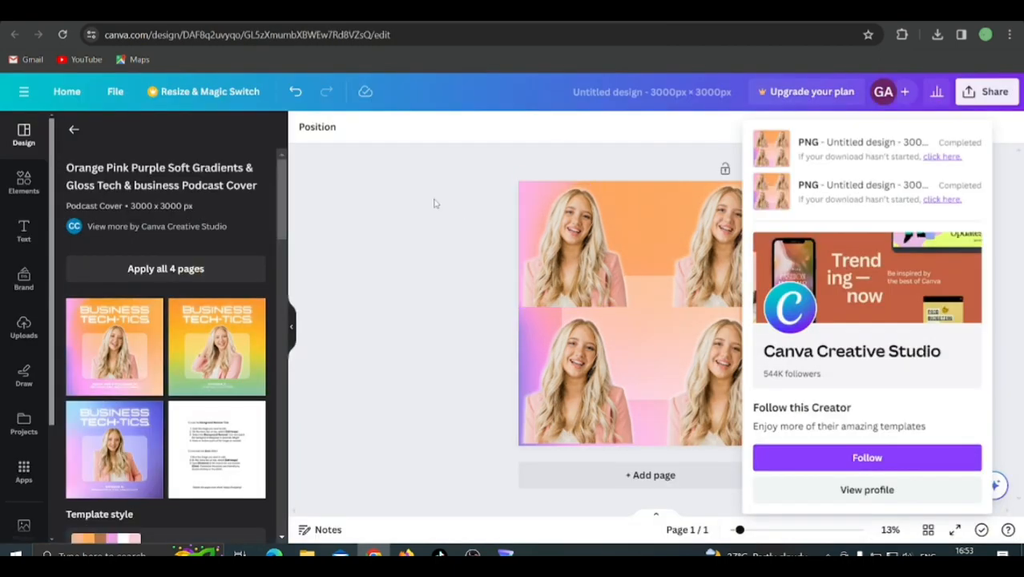
Return to the Canva design and delete the upper-left photo, the lower-left photo and the translucent rounded rectangle.
{"action": "left_click", "coordinate": [434, 204]}
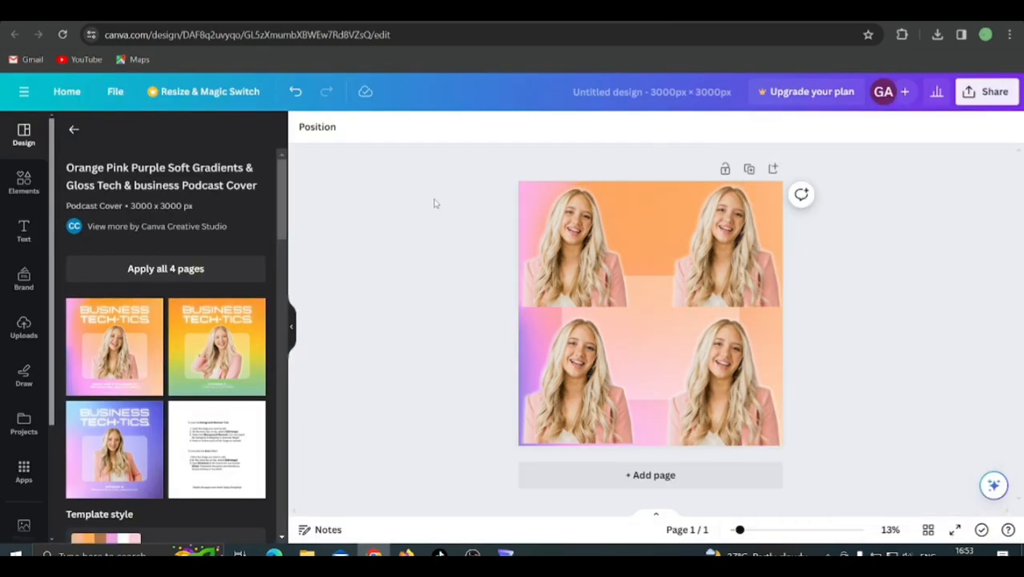
{"action": "left_click", "coordinate": [618, 260]}
{"action": "key", "text": "Delete"}
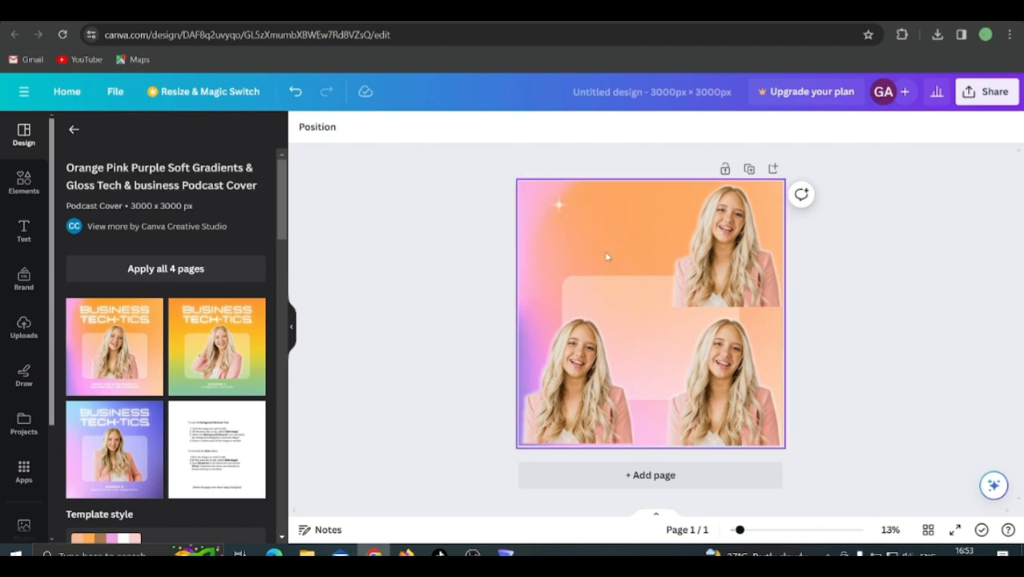
{"action": "left_click", "coordinate": [597, 376]}
{"action": "key", "text": "Delete"}
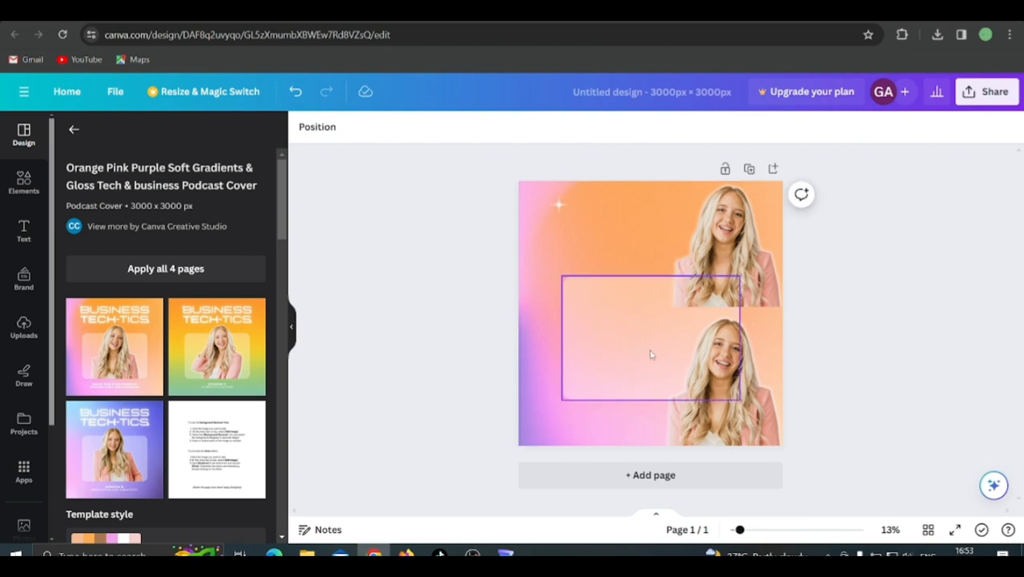
{"action": "key", "text": "Delete"}
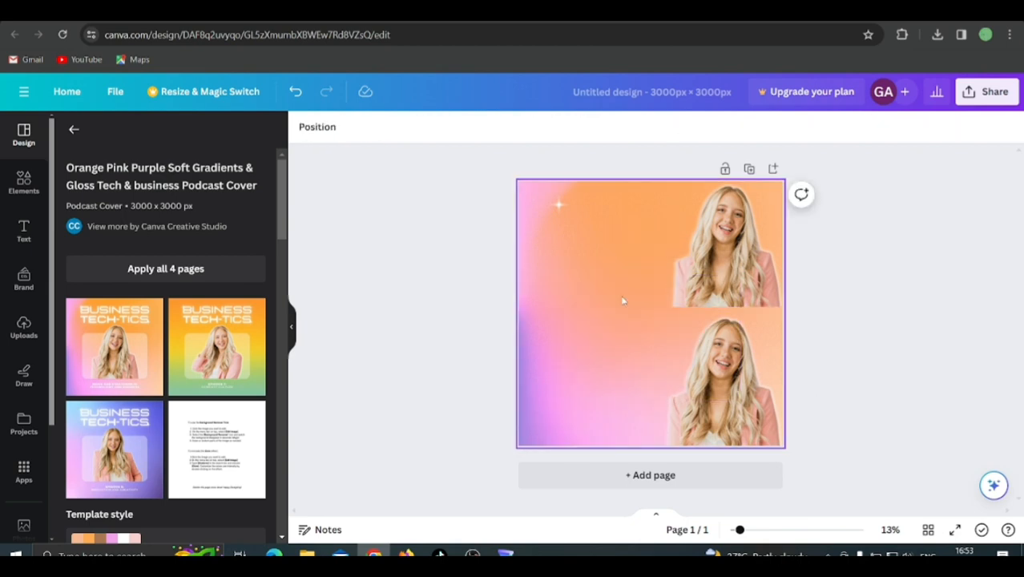
Delete the lower-right photo and enlarge the upper-right one to span the full width of the page.
{"action": "left_click", "coordinate": [694, 399]}
{"action": "key", "text": "Delete"}
{"action": "left_click", "coordinate": [706, 264]}
{"action": "left_click_drag", "start_coordinate": [670, 307], "coordinate": [461, 433]}
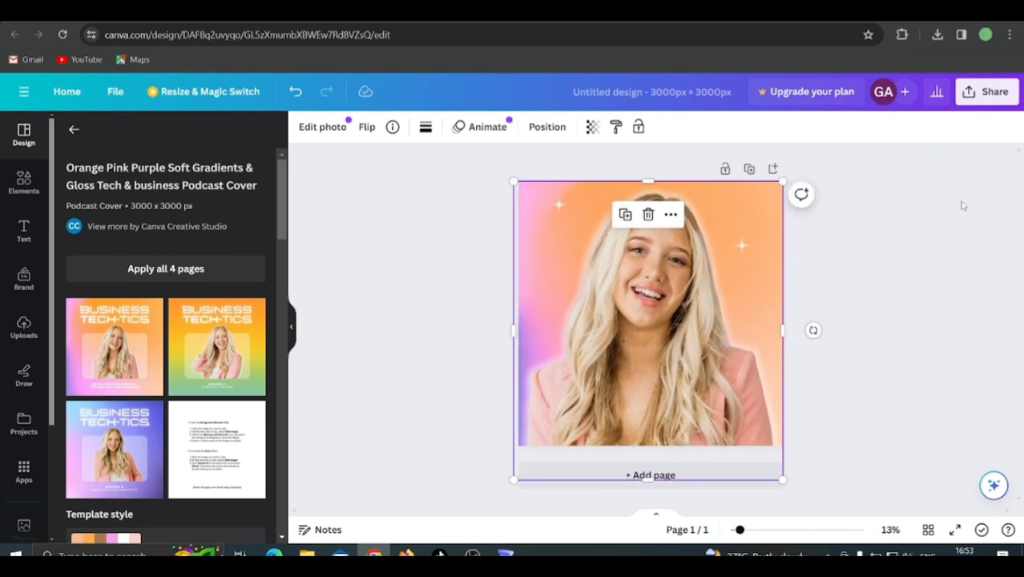
Download the single-photo design as a PNG at 3,000 × 3,000 px and upload it onto the cover in the Zazzle notebook editor.
{"action": "left_click", "coordinate": [975, 100]}
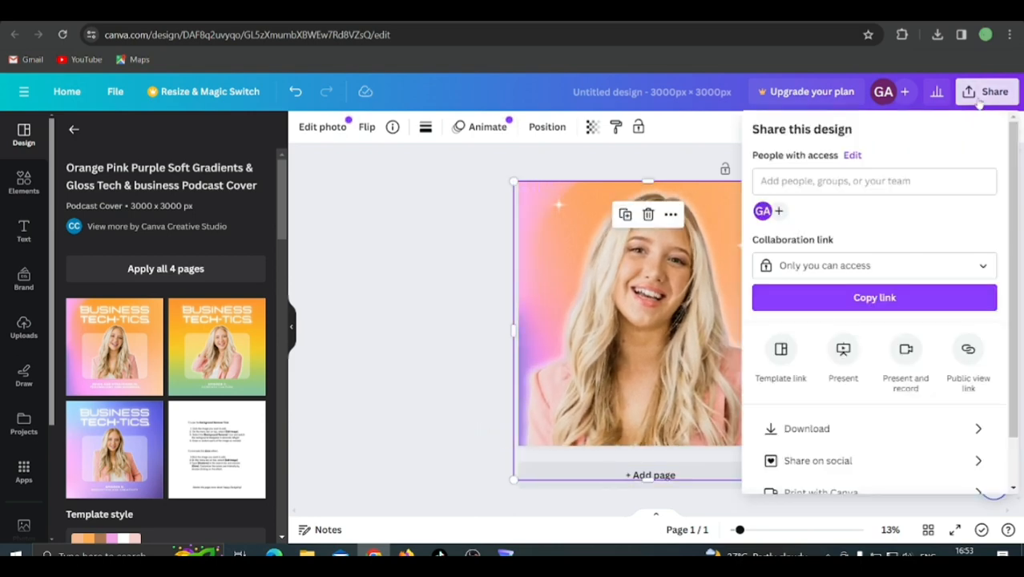
{"action": "left_click", "coordinate": [811, 431]}
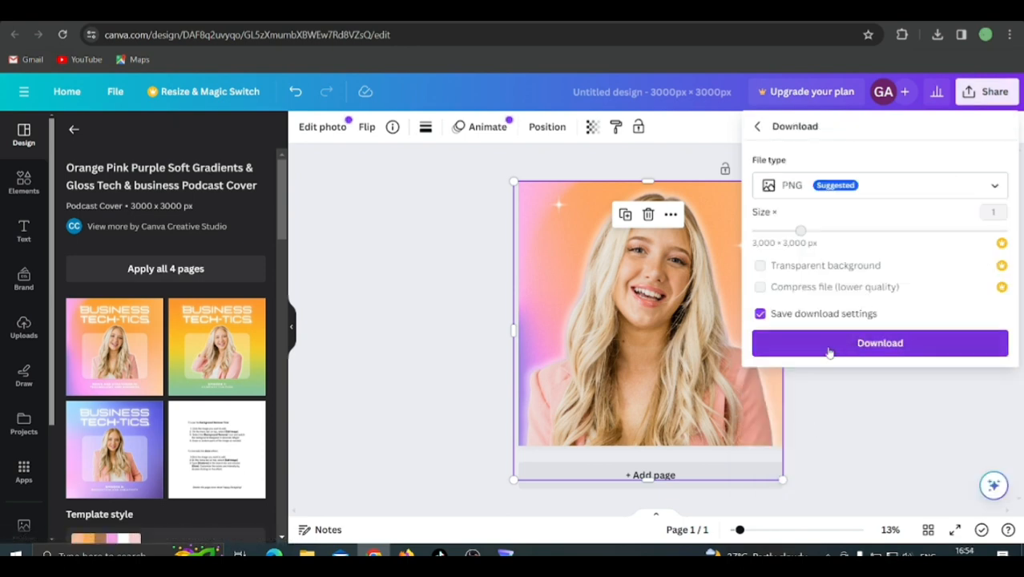
{"action": "left_click", "coordinate": [879, 351]}
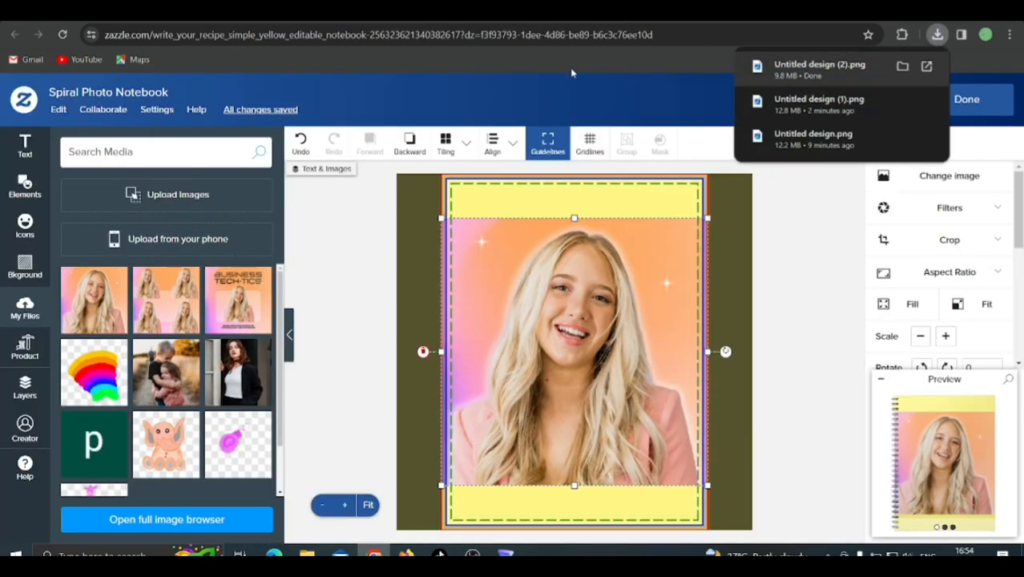
{"action": "left_click", "coordinate": [821, 179]}
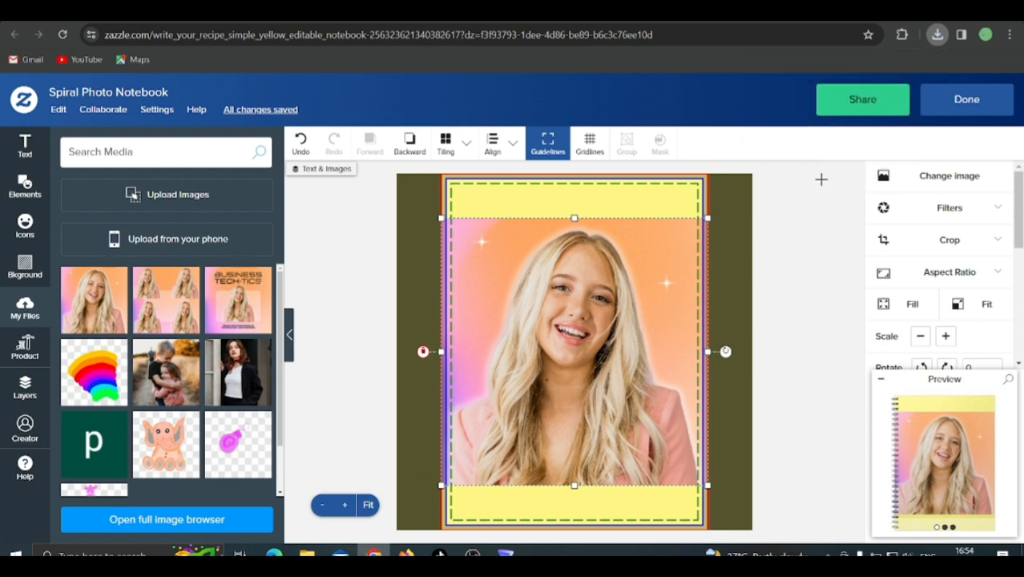
Shrink the photo to fill the cover's upper-left quarter and make it a template object.
{"action": "left_click", "coordinate": [523, 302]}
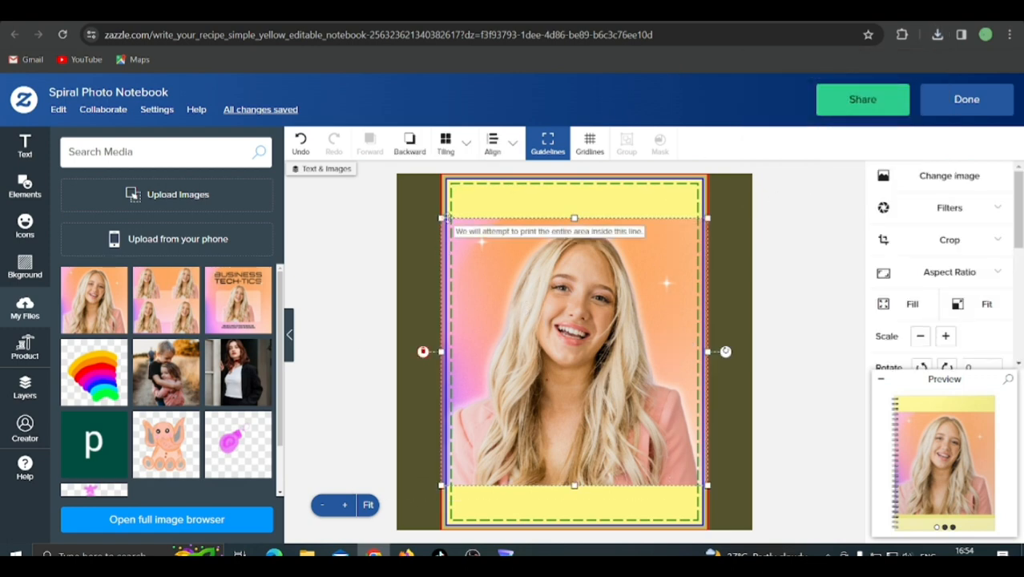
{"action": "left_click_drag", "start_coordinate": [440, 217], "coordinate": [594, 365]}
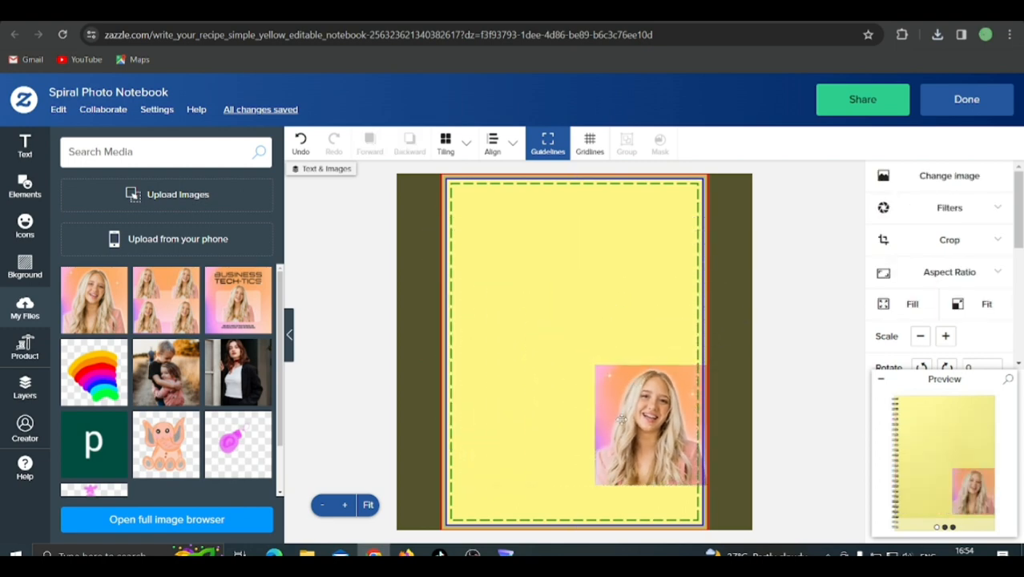
{"action": "left_click_drag", "start_coordinate": [623, 418], "coordinate": [466, 231]}
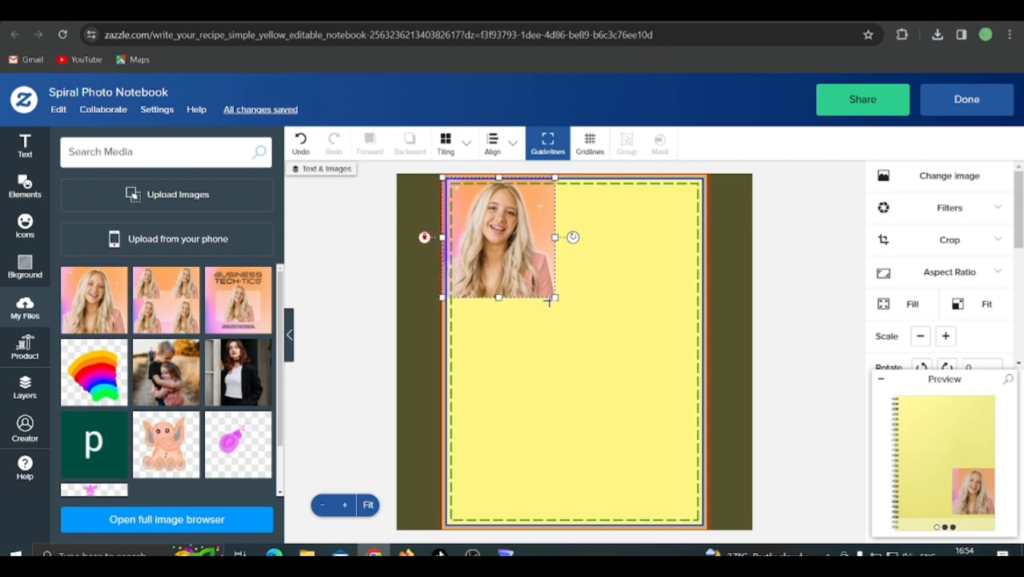
{"action": "left_click_drag", "start_coordinate": [501, 298], "coordinate": [514, 351]}
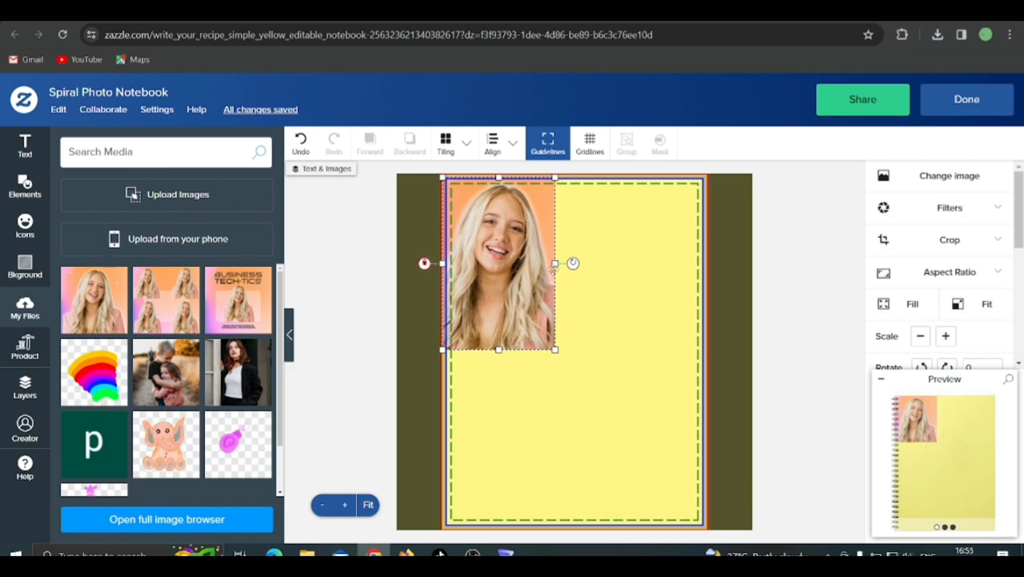
{"action": "left_click_drag", "start_coordinate": [555, 263], "coordinate": [570, 265]}
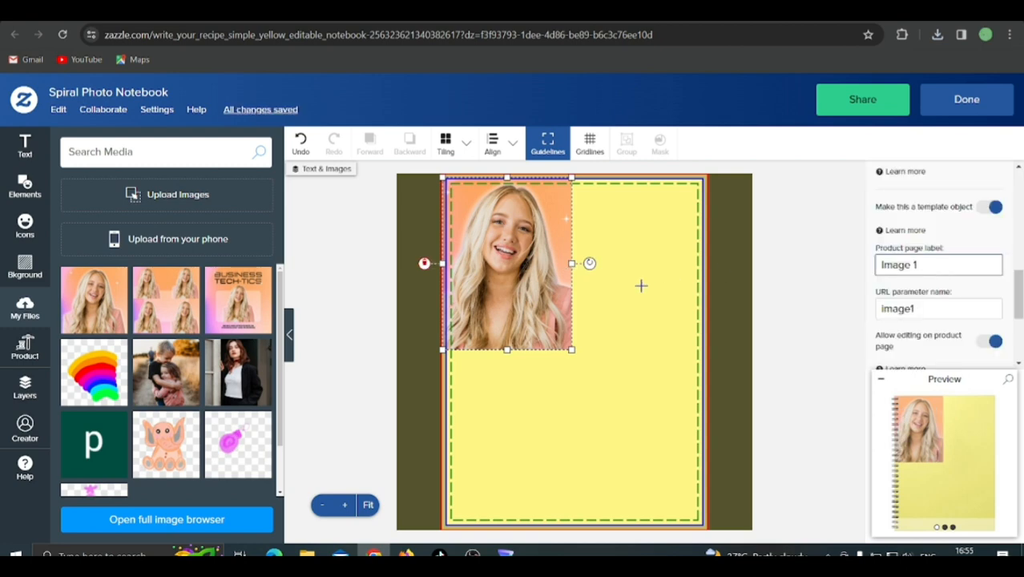
Duplicate the upper-left photo into the cover's upper-right quarter and review the copy's template settings.
{"action": "right_click", "coordinate": [495, 229]}
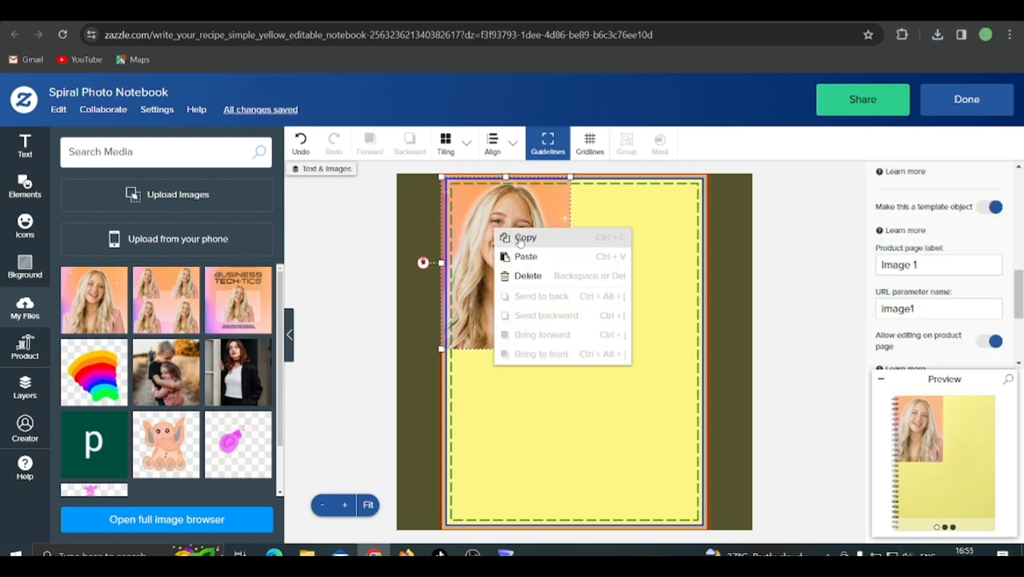
{"action": "left_click", "coordinate": [522, 242]}
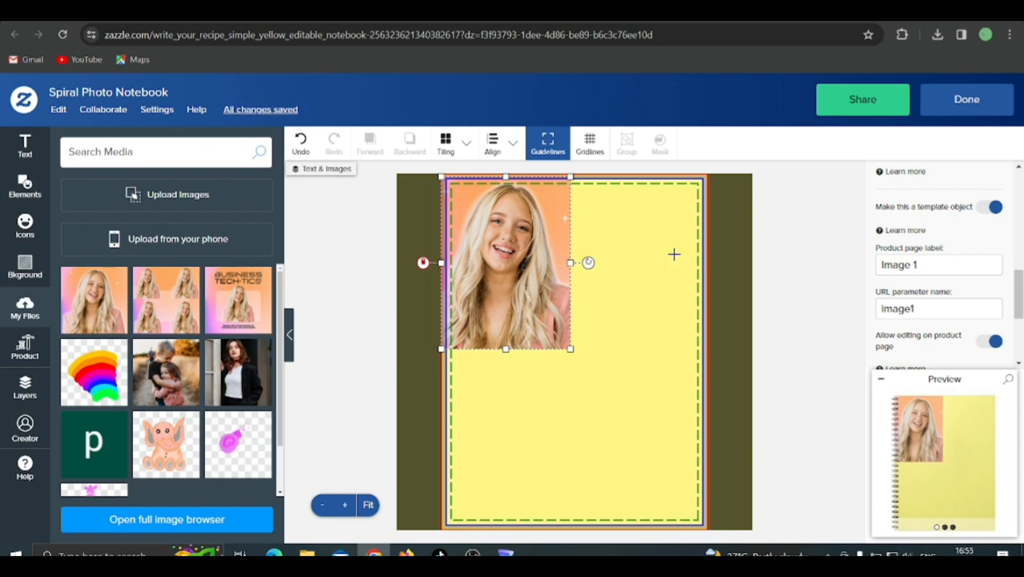
{"action": "key", "text": "ctrl+v"}
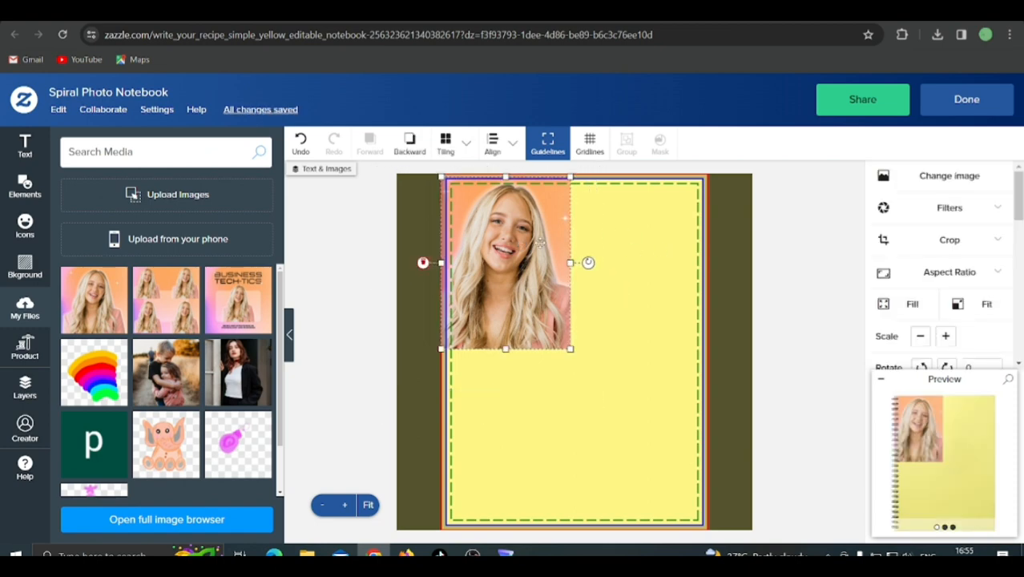
{"action": "left_click_drag", "start_coordinate": [541, 242], "coordinate": [671, 241]}
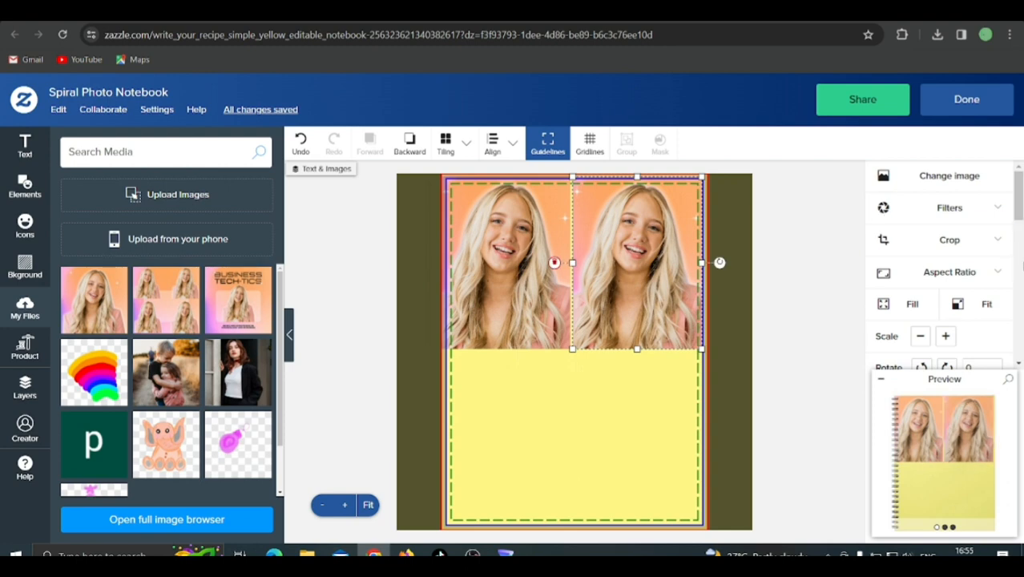
{"action": "scroll", "coordinate": [1019, 308], "scroll_direction": "down", "scroll_amount": 6}
{"action": "scroll", "coordinate": [1019, 312], "scroll_direction": "down", "scroll_amount": 3}
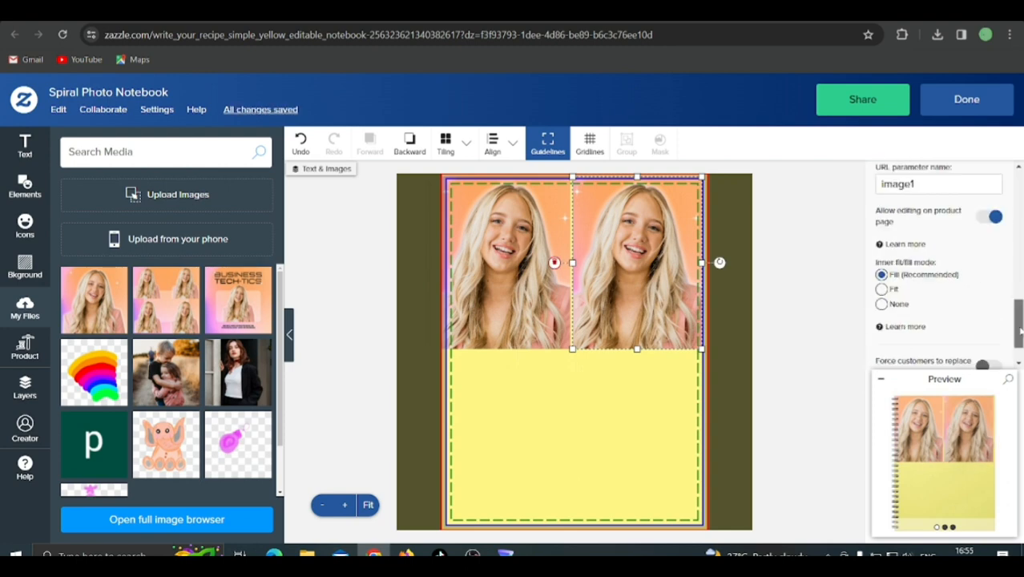
{"action": "scroll", "coordinate": [1020, 319], "scroll_direction": "up", "scroll_amount": 3}
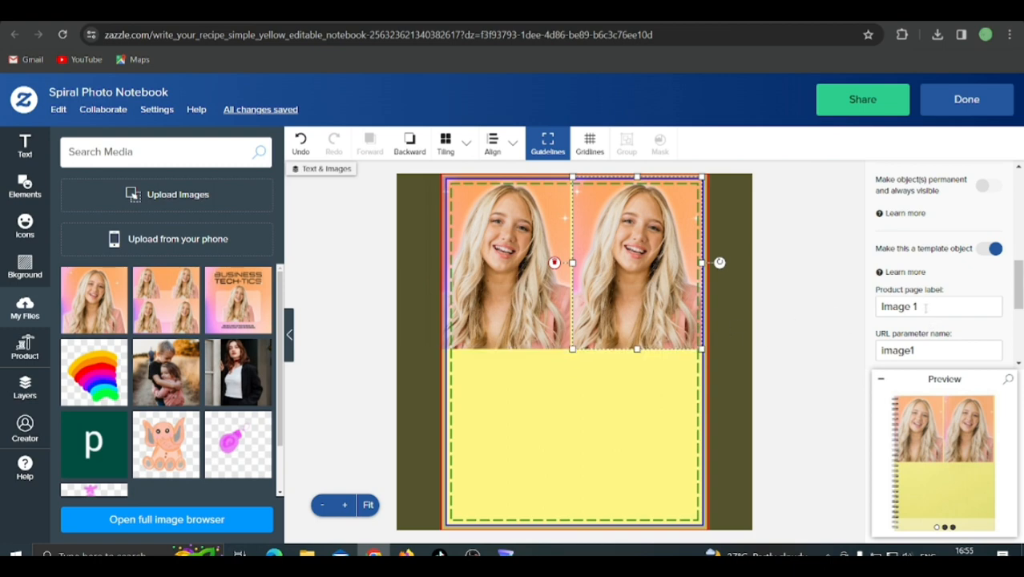
Check the template's personalization options on the finished product page, return to the design editor and delete the duplicated photo.
{"action": "left_click", "coordinate": [956, 105]}
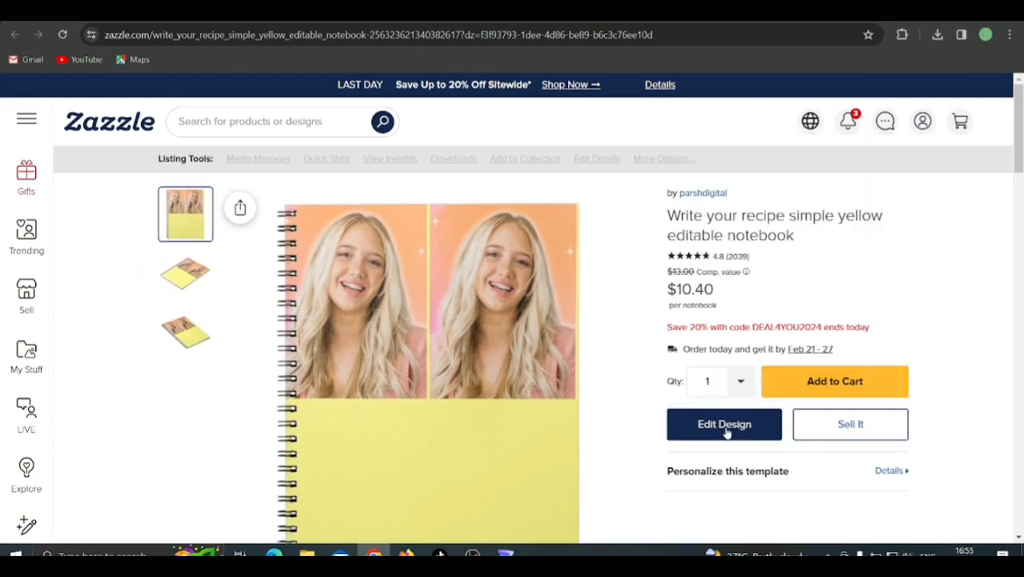
{"action": "left_click", "coordinate": [728, 475]}
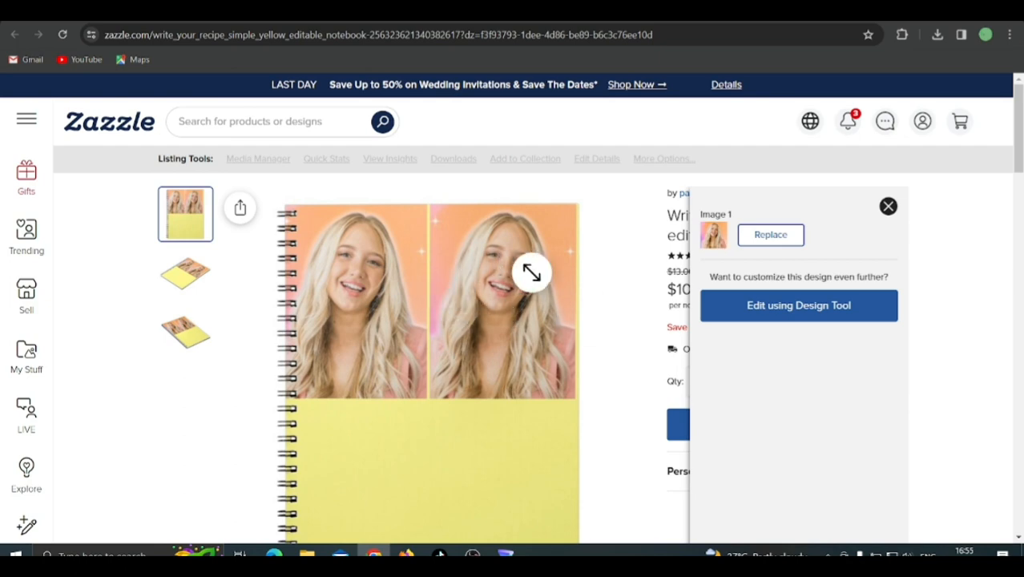
{"action": "left_click", "coordinate": [888, 207]}
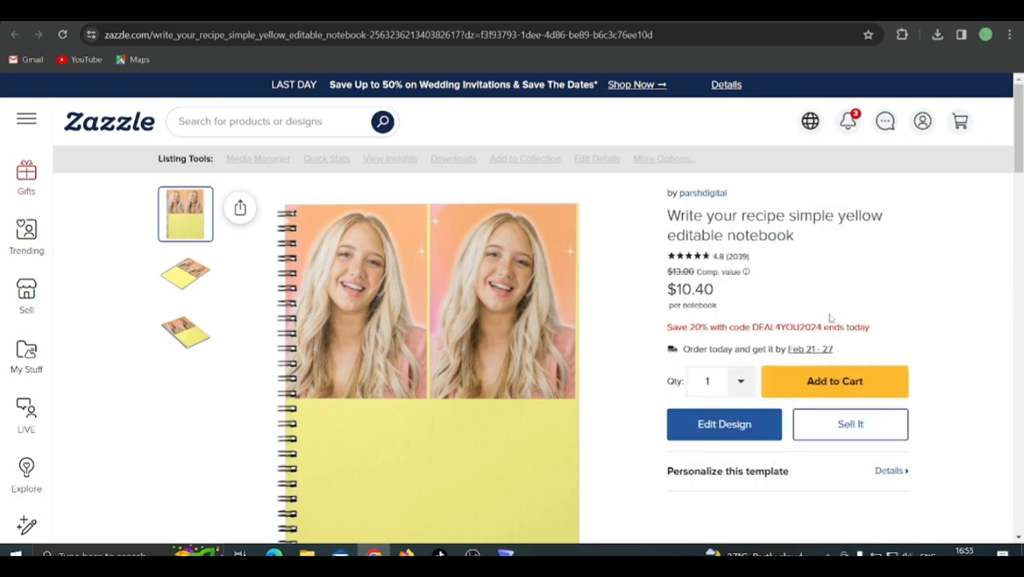
{"action": "left_click", "coordinate": [770, 423]}
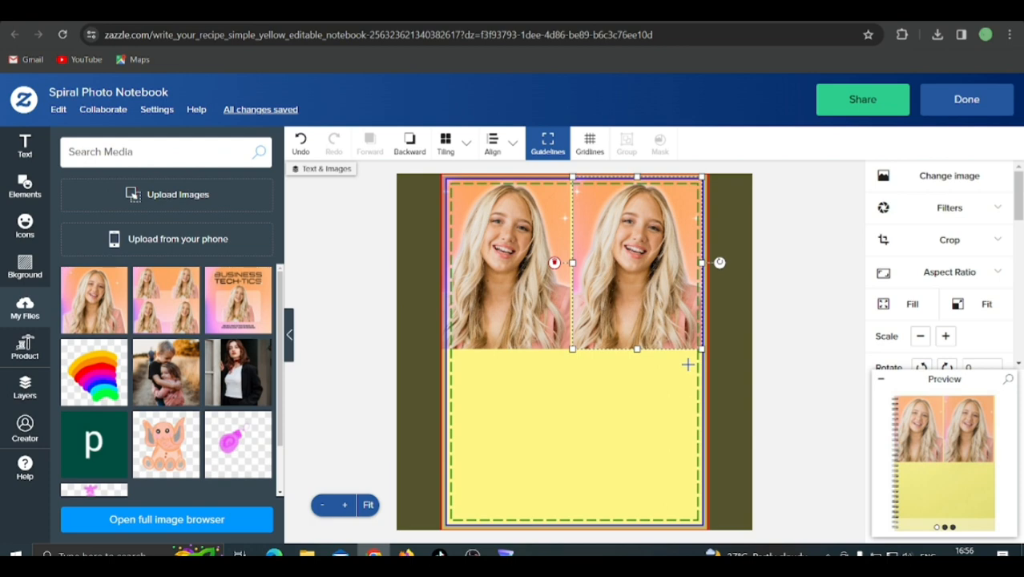
{"action": "key", "text": "Delete"}
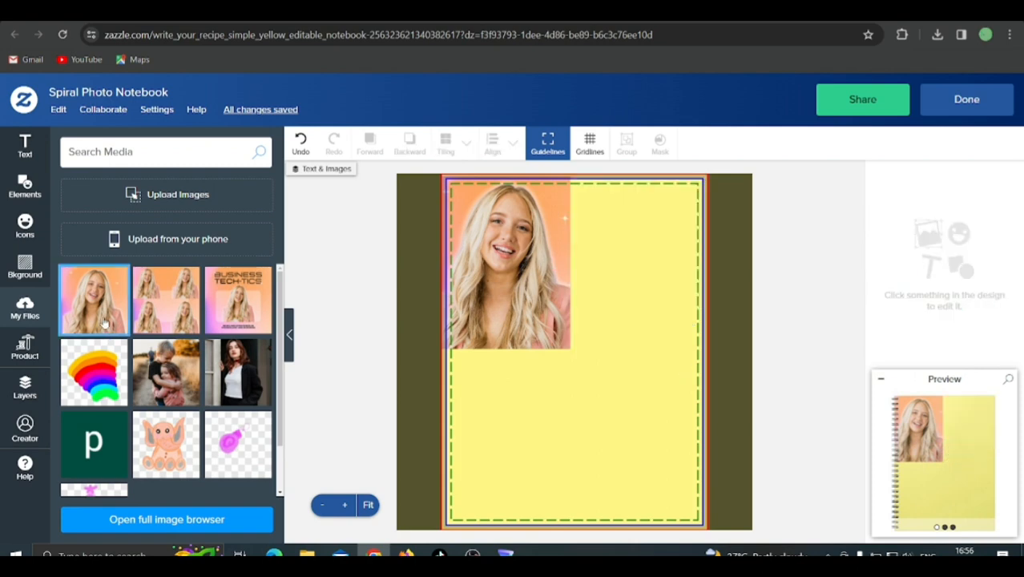
Add the single portrait from the uploaded files again, fit it into the cover's upper-right quarter and make it a template object.
{"action": "left_click", "coordinate": [104, 322]}
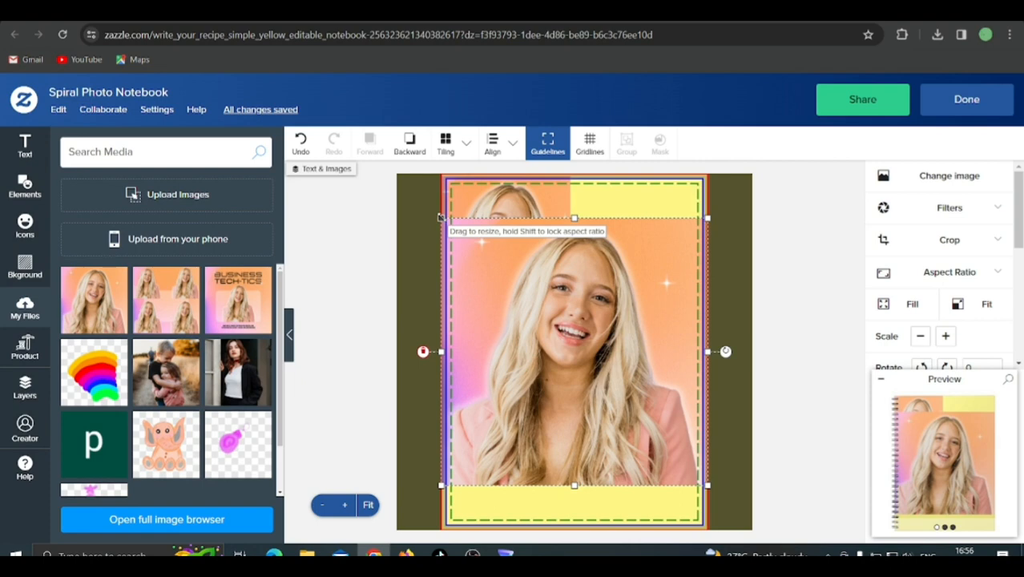
{"action": "left_click_drag", "start_coordinate": [441, 217], "coordinate": [587, 289]}
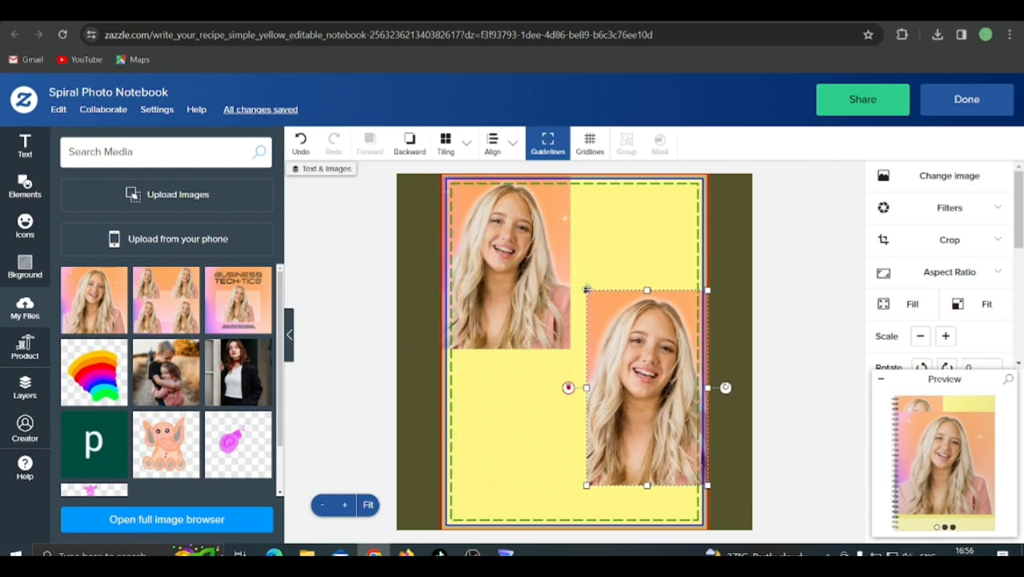
{"action": "left_click_drag", "start_coordinate": [681, 373], "coordinate": [664, 261]}
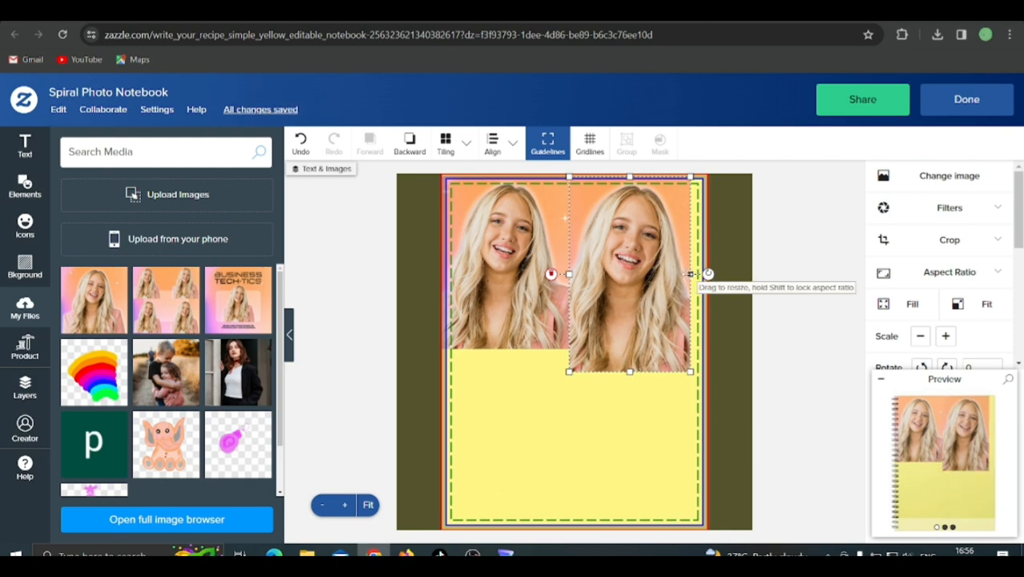
{"action": "left_click_drag", "start_coordinate": [690, 274], "coordinate": [709, 274]}
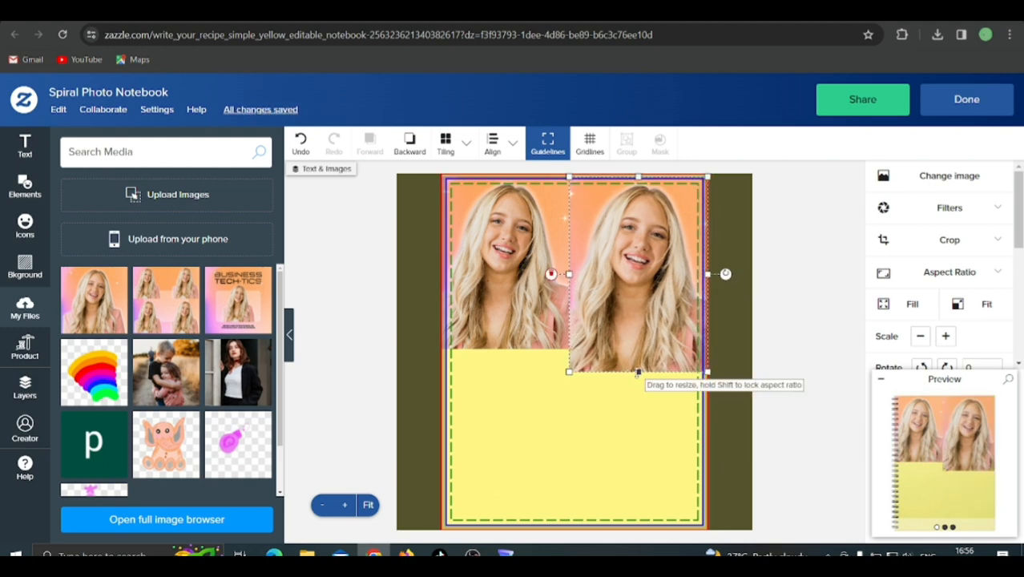
{"action": "left_click_drag", "start_coordinate": [638, 372], "coordinate": [638, 349]}
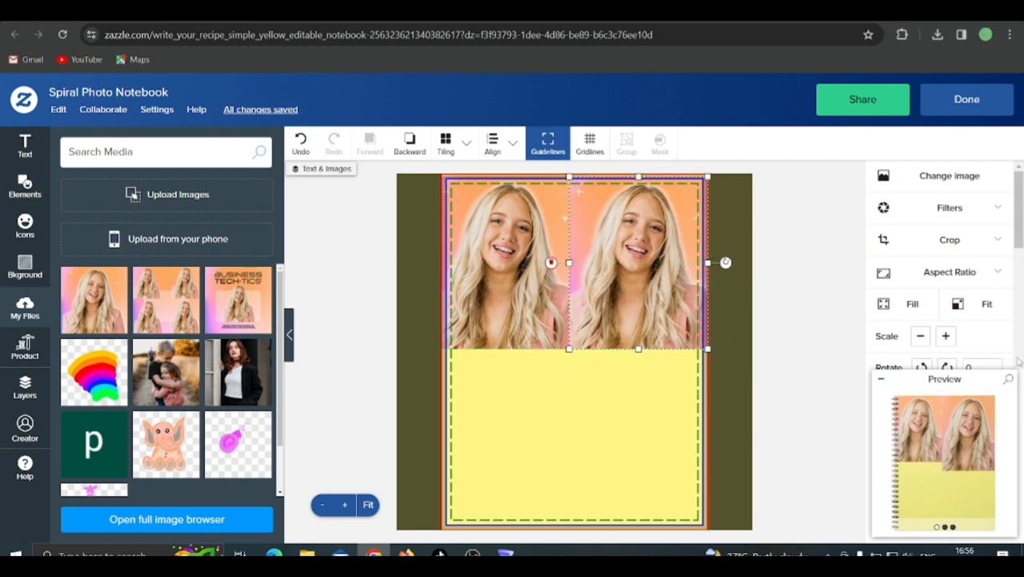
{"action": "scroll", "coordinate": [1016, 353], "scroll_direction": "down", "scroll_amount": 5}
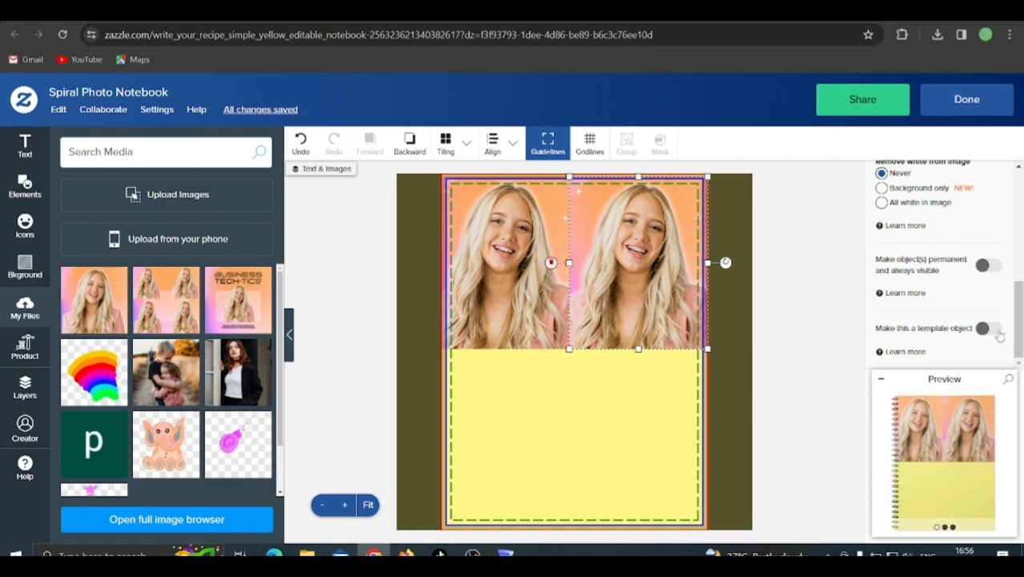
{"action": "left_click", "coordinate": [987, 329]}
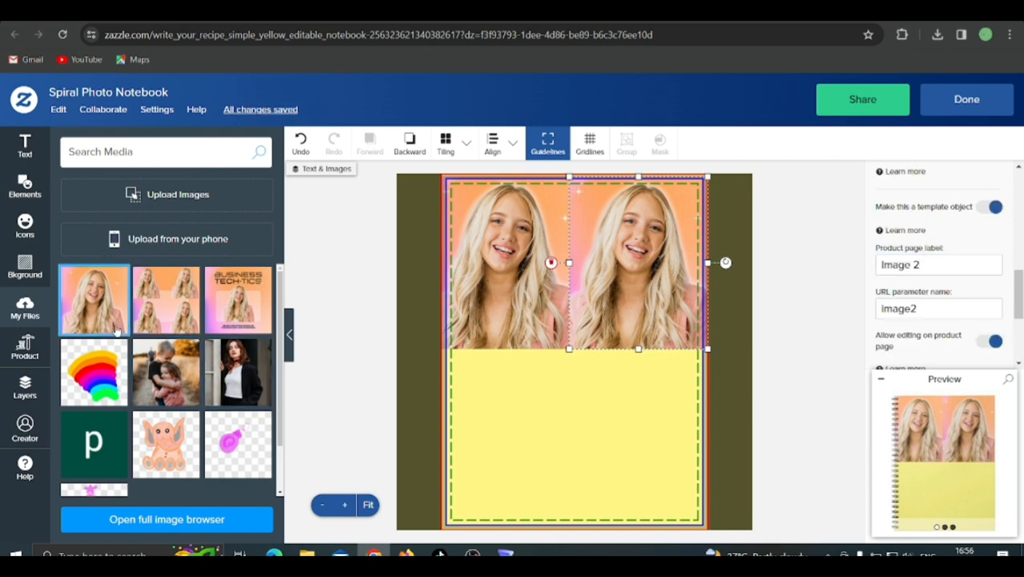
Add a third copy of the portrait from the uploaded files, fit it into the cover's lower-left quarter and make it a template object.
{"action": "left_click_drag", "start_coordinate": [116, 330], "coordinate": [505, 336]}
{"action": "left_click", "coordinate": [94, 292]}
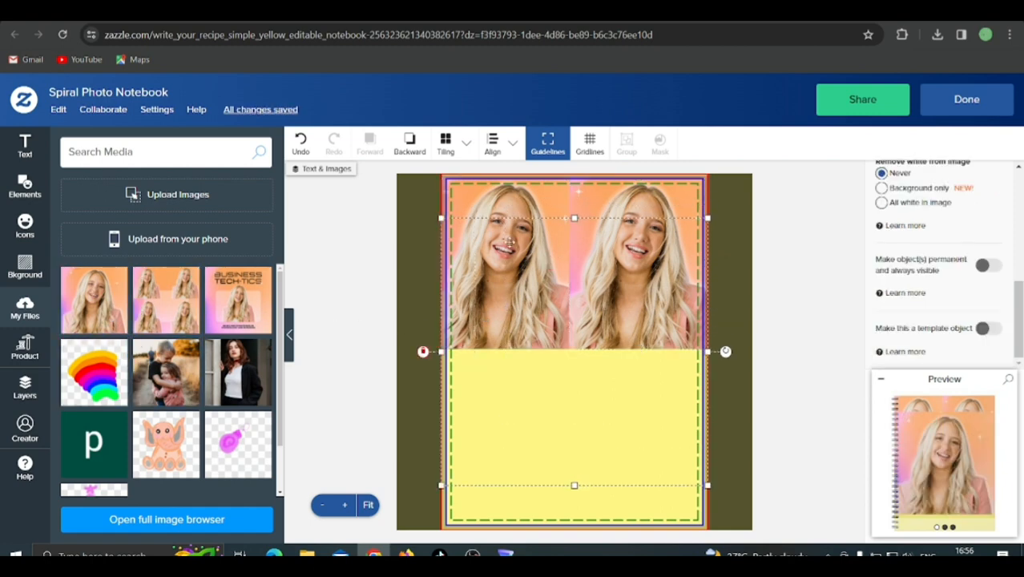
{"action": "left_click_drag", "start_coordinate": [440, 217], "coordinate": [581, 337]}
{"action": "left_click_drag", "start_coordinate": [680, 388], "coordinate": [541, 402]}
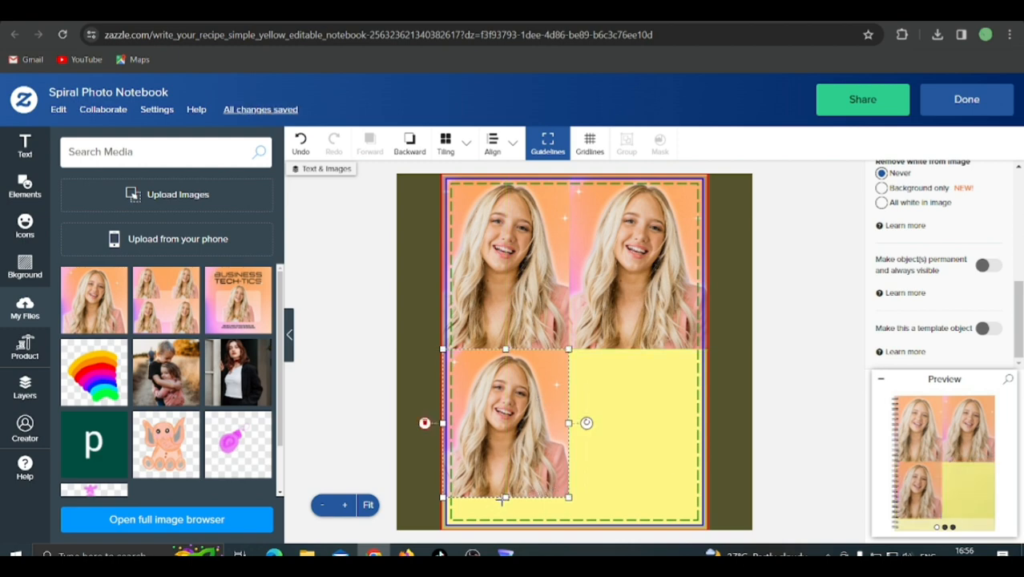
{"action": "left_click_drag", "start_coordinate": [505, 498], "coordinate": [505, 527]}
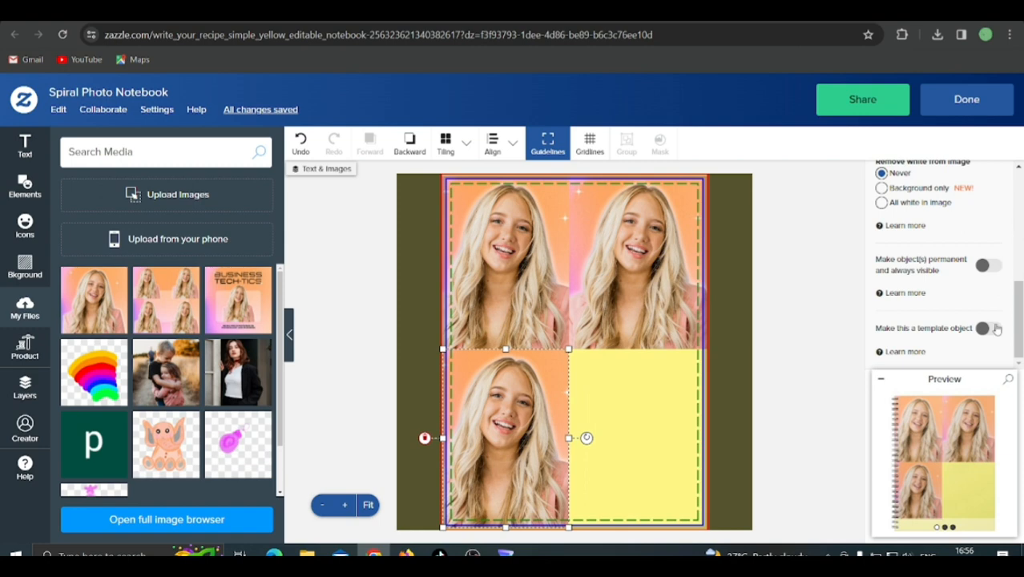
{"action": "left_click", "coordinate": [996, 330]}
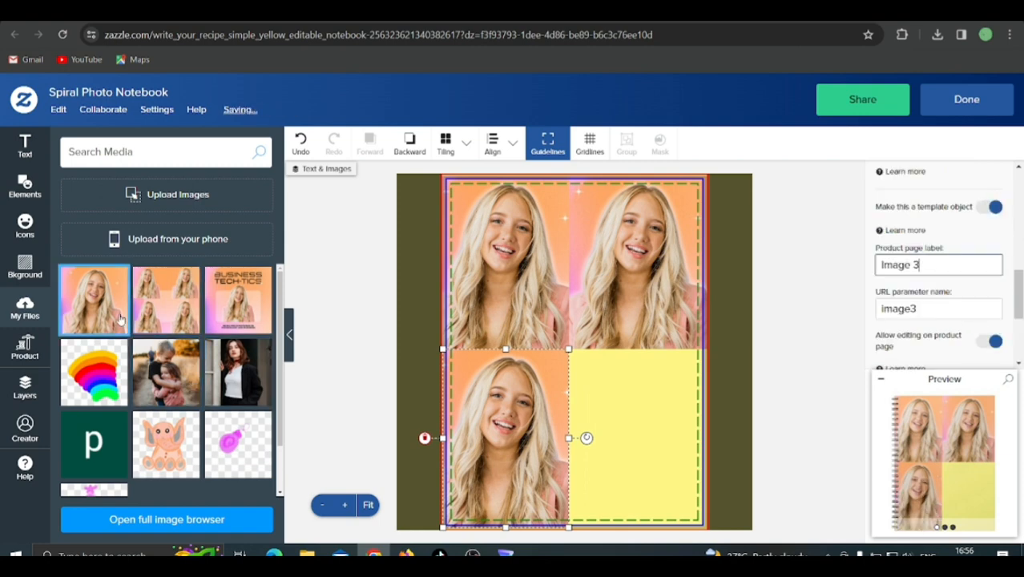
Add a fourth copy of the portrait from the uploaded files and fit it into the cover's lower-right quarter.
{"action": "left_click_drag", "start_coordinate": [120, 318], "coordinate": [590, 304]}
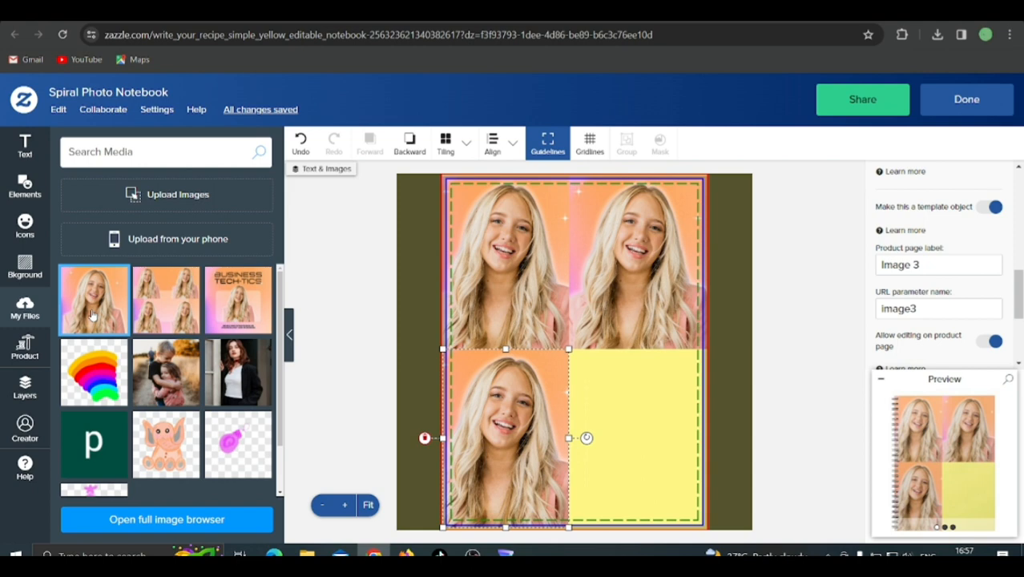
{"action": "left_click", "coordinate": [445, 224]}
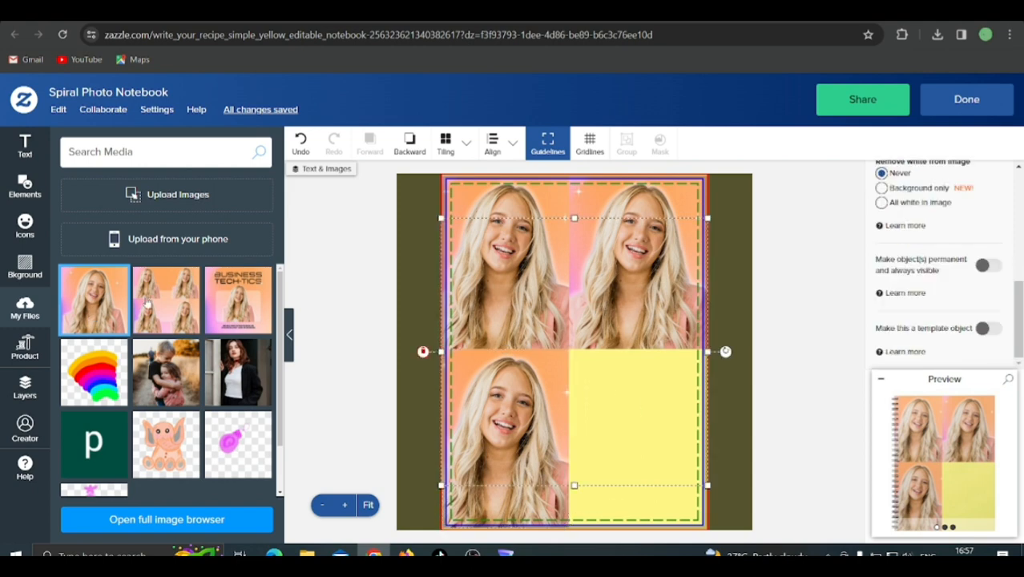
{"action": "left_click_drag", "start_coordinate": [445, 225], "coordinate": [593, 338]}
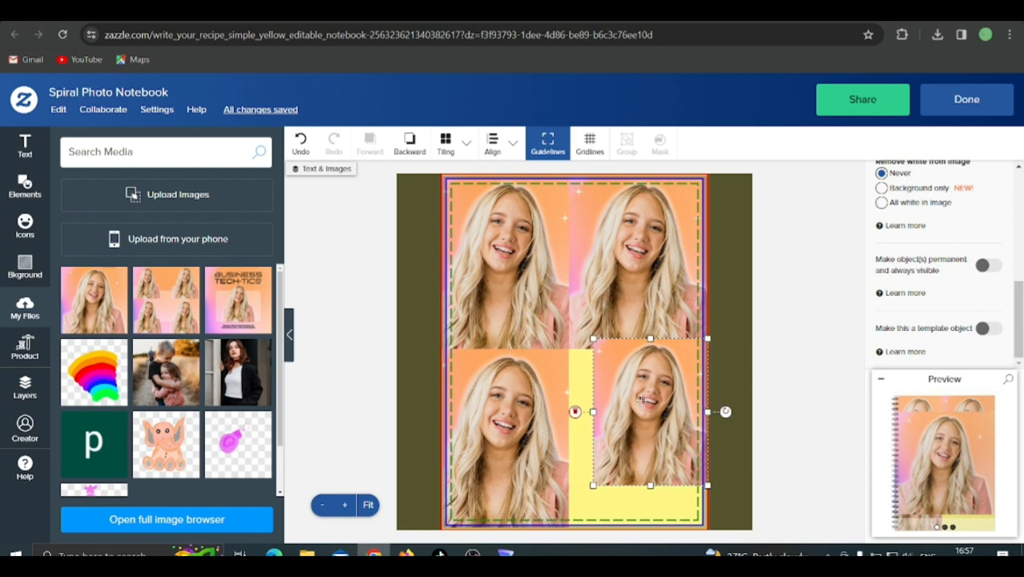
{"action": "left_click_drag", "start_coordinate": [642, 400], "coordinate": [616, 410]}
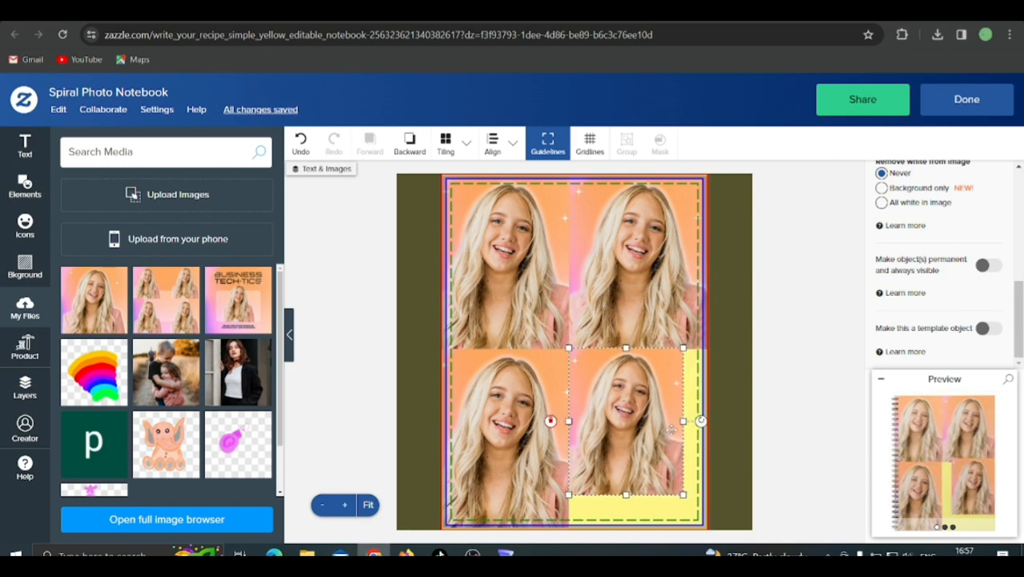
{"action": "left_click_drag", "start_coordinate": [682, 420], "coordinate": [708, 420]}
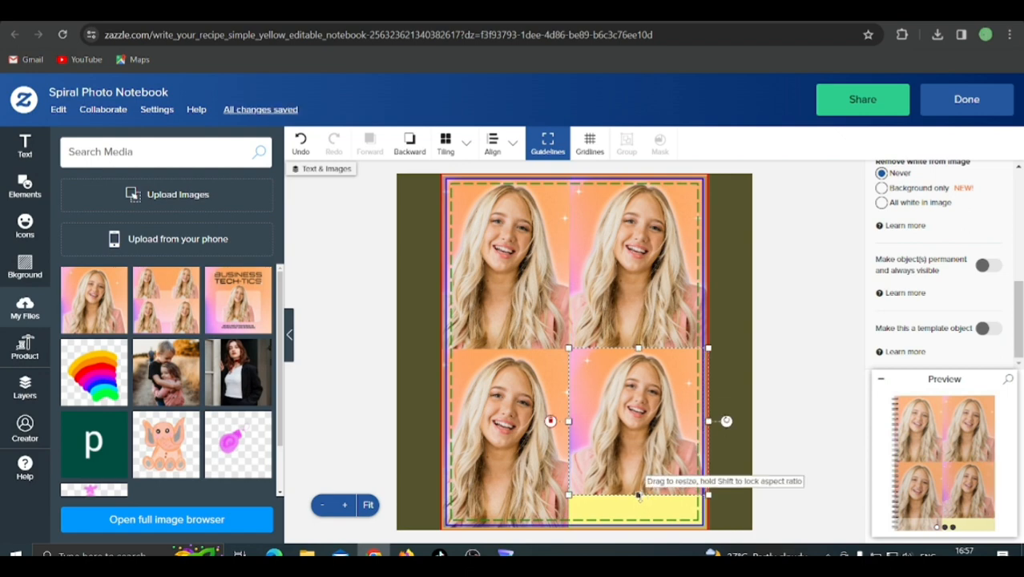
{"action": "left_click_drag", "start_coordinate": [639, 494], "coordinate": [639, 529]}
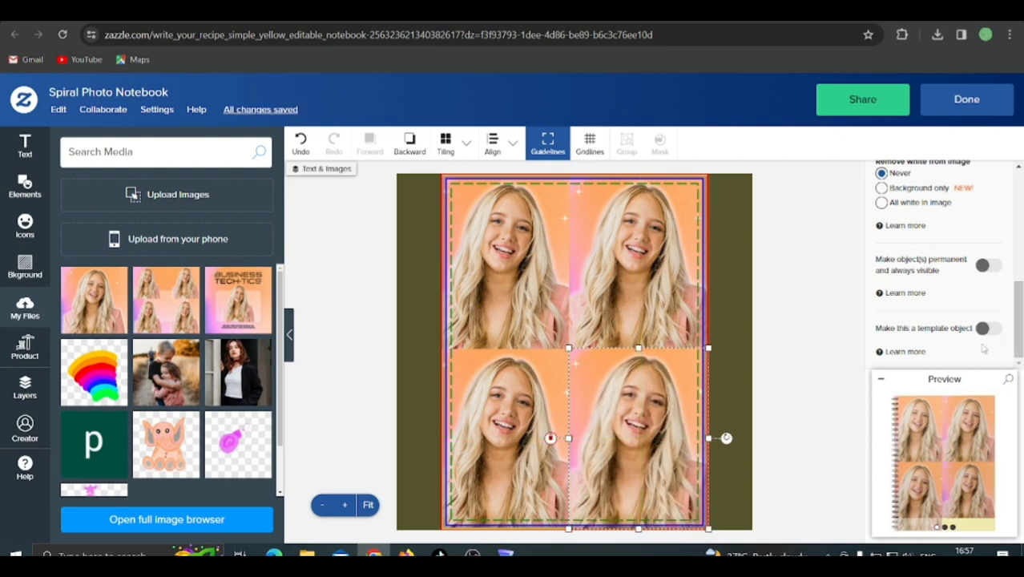
Make the lower-right photo a template object and finish the design to open its product page.
{"action": "left_click", "coordinate": [988, 329]}
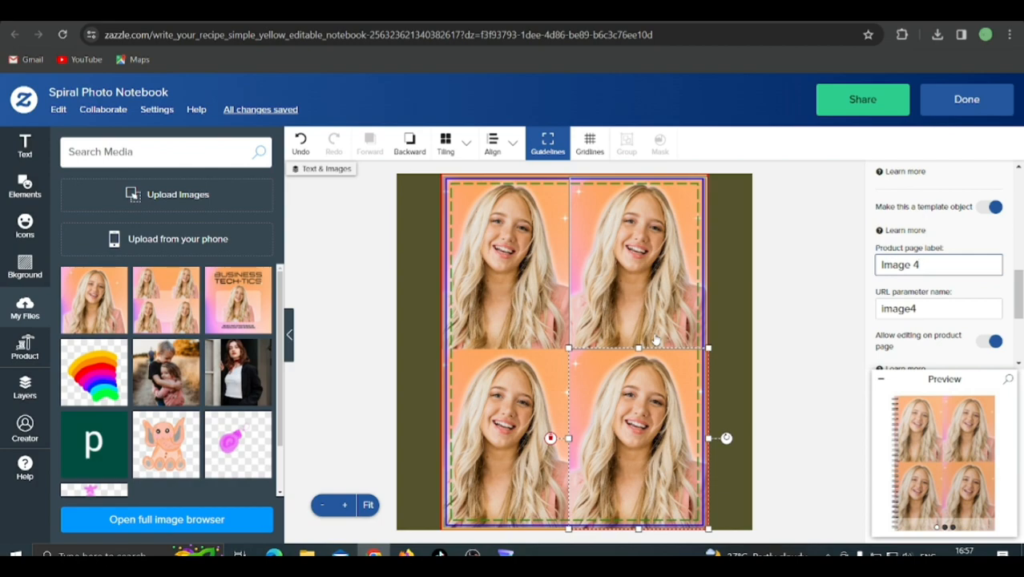
{"action": "left_click", "coordinate": [970, 101]}
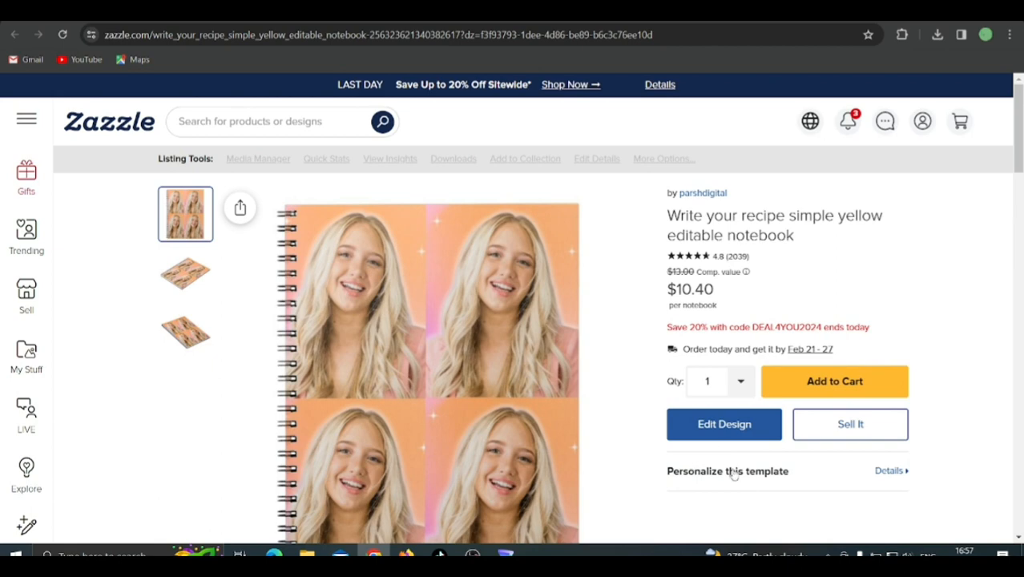
Review the replaceable images in the product page's personalization options and reopen the notebook cover in the design editor.
{"action": "left_click", "coordinate": [734, 473]}
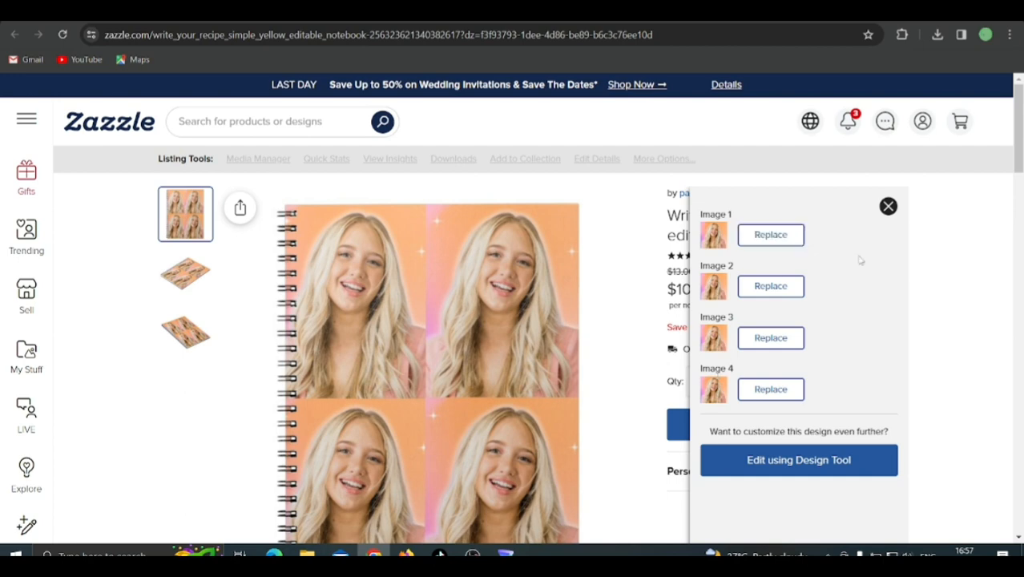
{"action": "left_click", "coordinate": [888, 206]}
{"action": "left_click", "coordinate": [673, 422]}
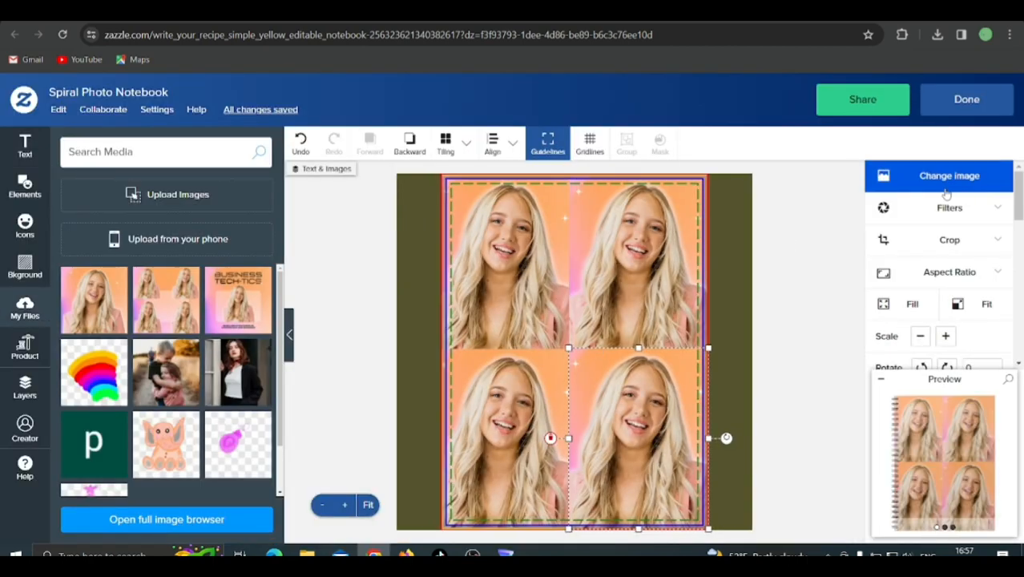
{"action": "left_click", "coordinate": [832, 253]}
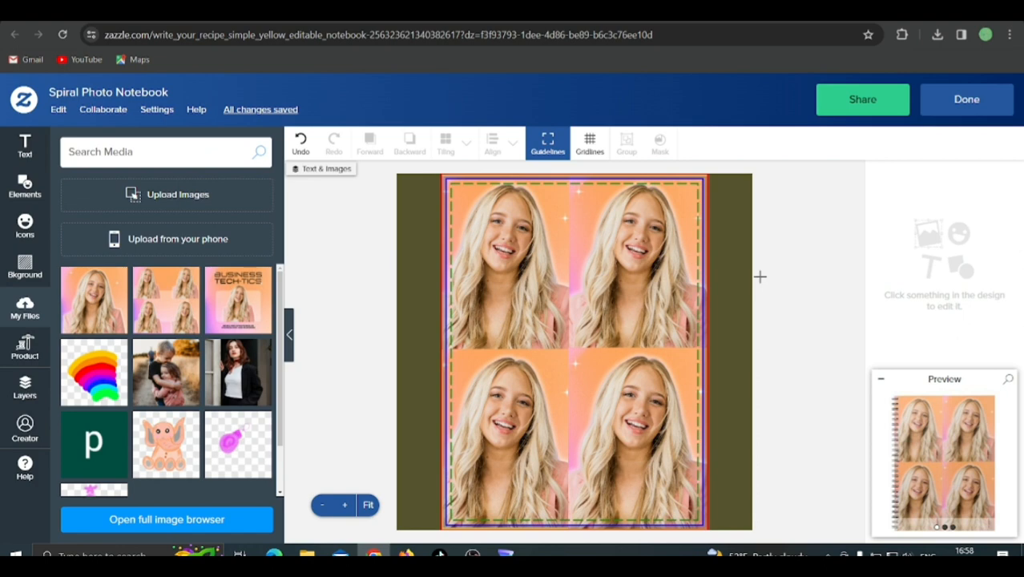
Check the template object settings of the upper-right photo on the cover and deselect the photo.
{"action": "left_click", "coordinate": [677, 250]}
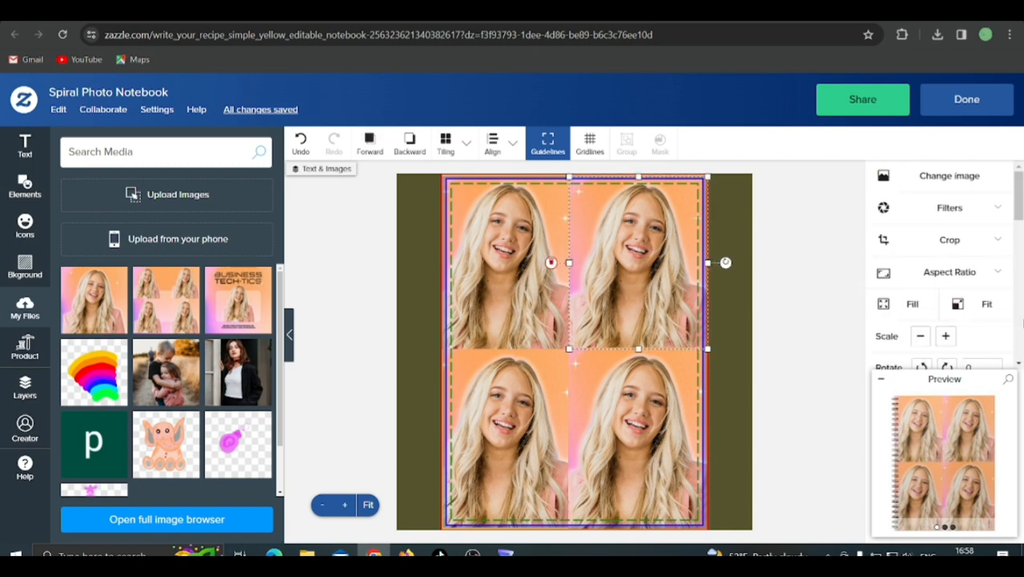
{"action": "scroll", "coordinate": [1018, 320], "scroll_direction": "down", "scroll_amount": 5}
{"action": "scroll", "coordinate": [1022, 329], "scroll_direction": "down", "scroll_amount": 5}
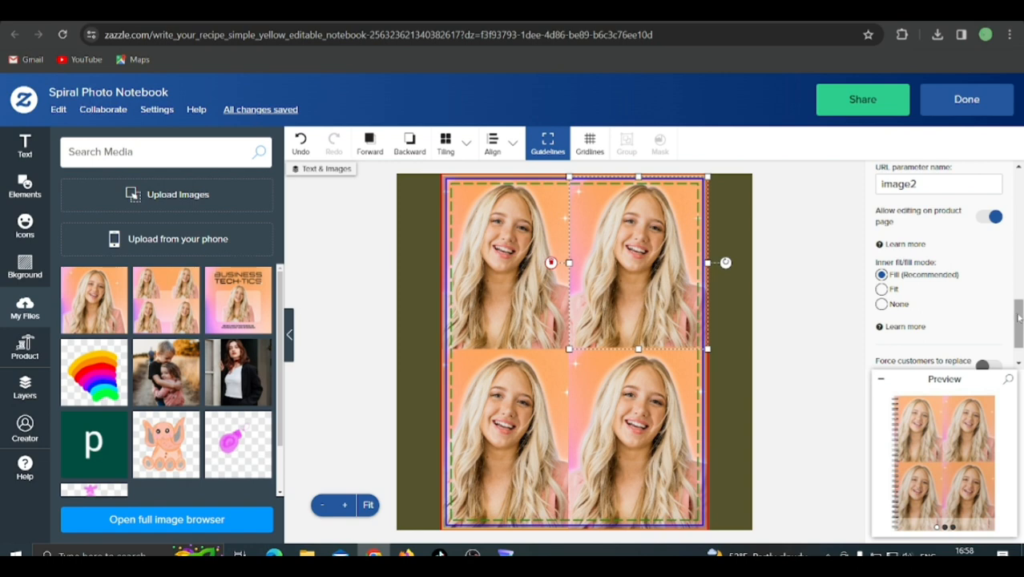
{"action": "left_click_drag", "start_coordinate": [1019, 316], "coordinate": [1020, 282]}
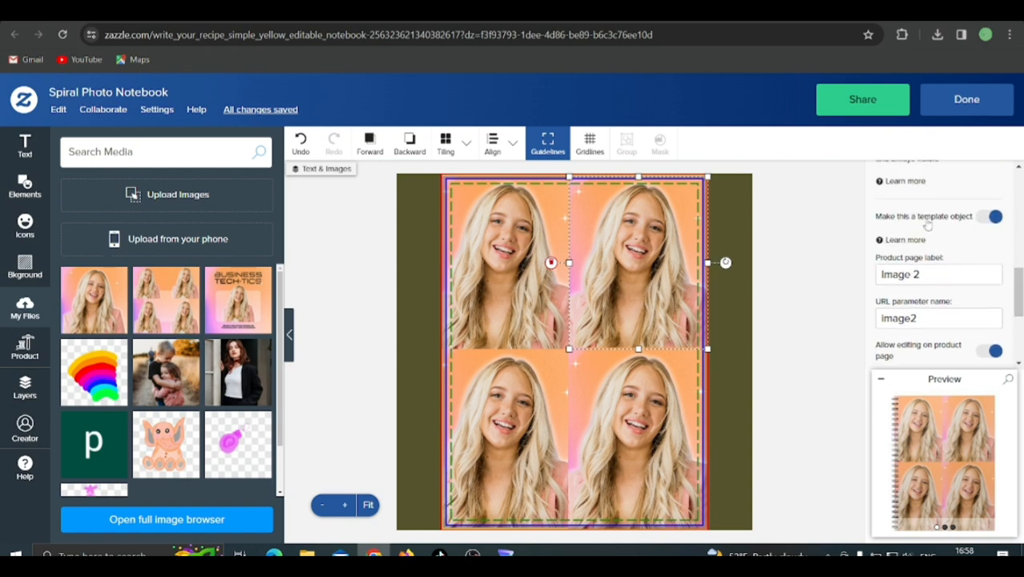
{"action": "mouse_move", "coordinate": [985, 248]}
{"action": "left_click", "coordinate": [809, 246]}
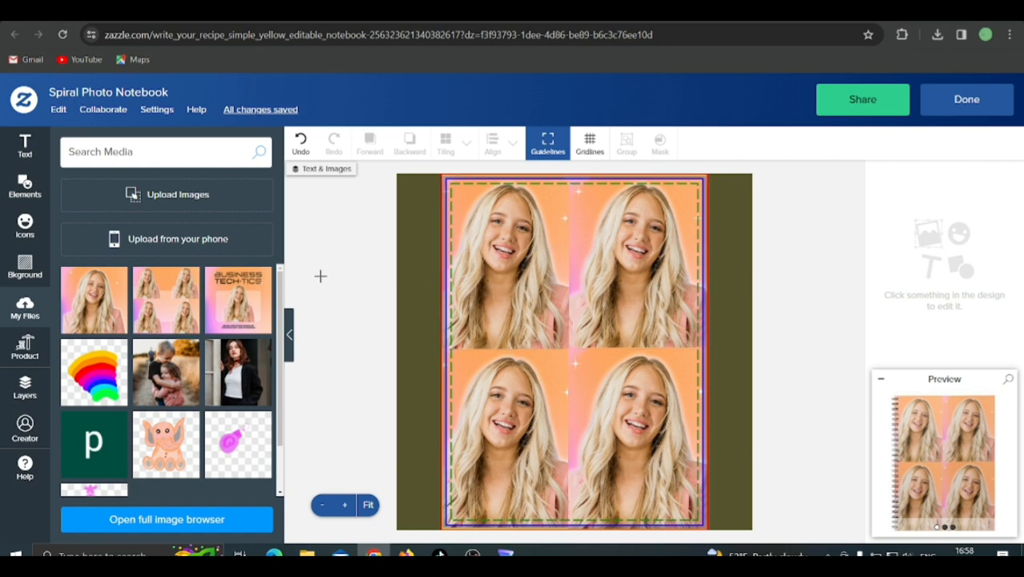
Add the four-portrait collage image from the uploaded files to the notebook cover.
{"action": "left_click", "coordinate": [168, 308]}
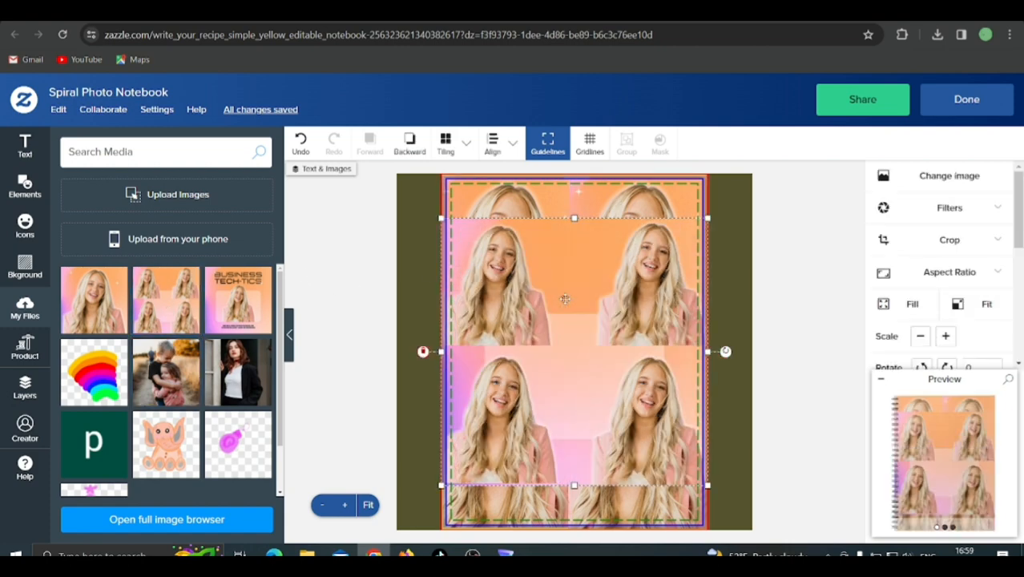